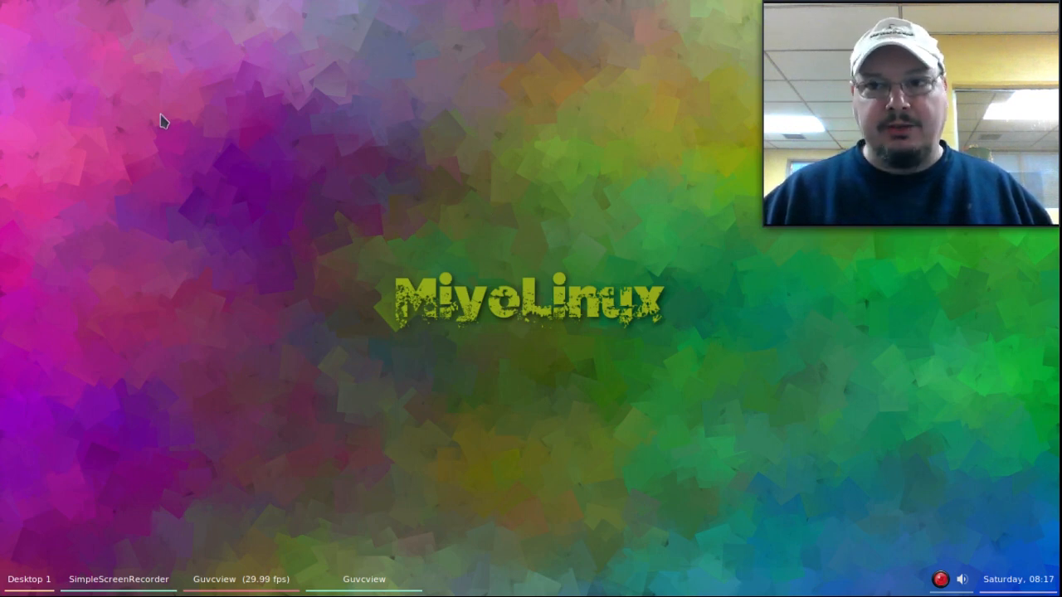
View the desktop menu's application categories and open the Openbox menu editor
{"action": "right_click", "coordinate": [125, 129]}
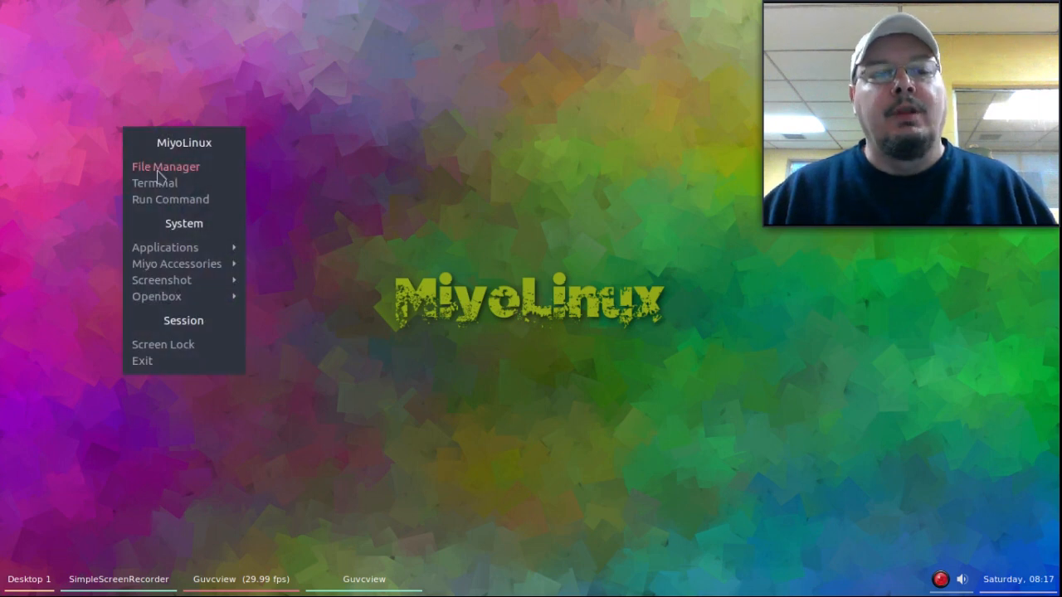
{"action": "left_click", "coordinate": [158, 248]}
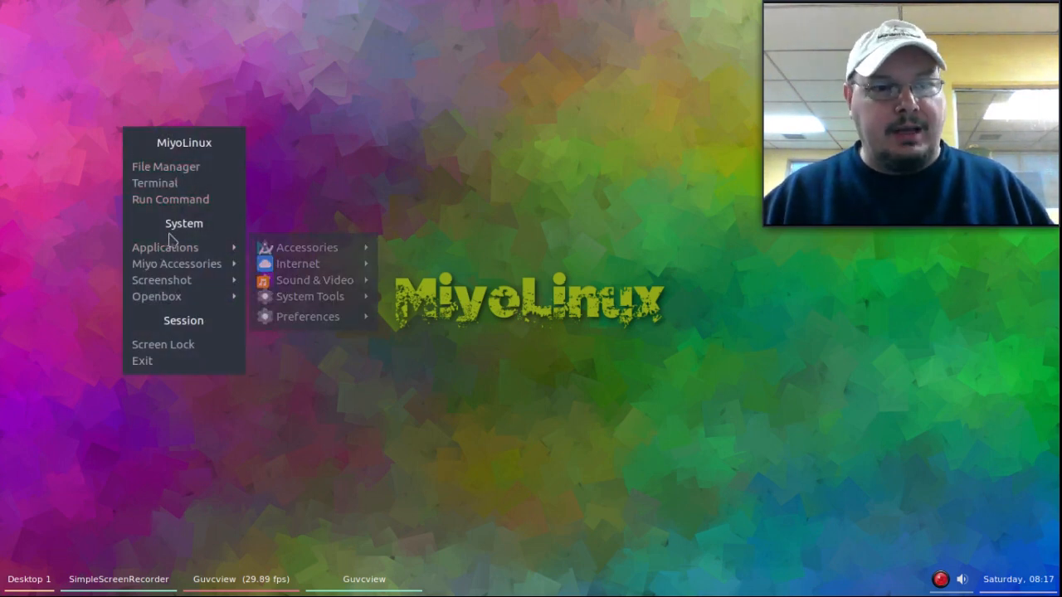
{"action": "mouse_move", "coordinate": [175, 253]}
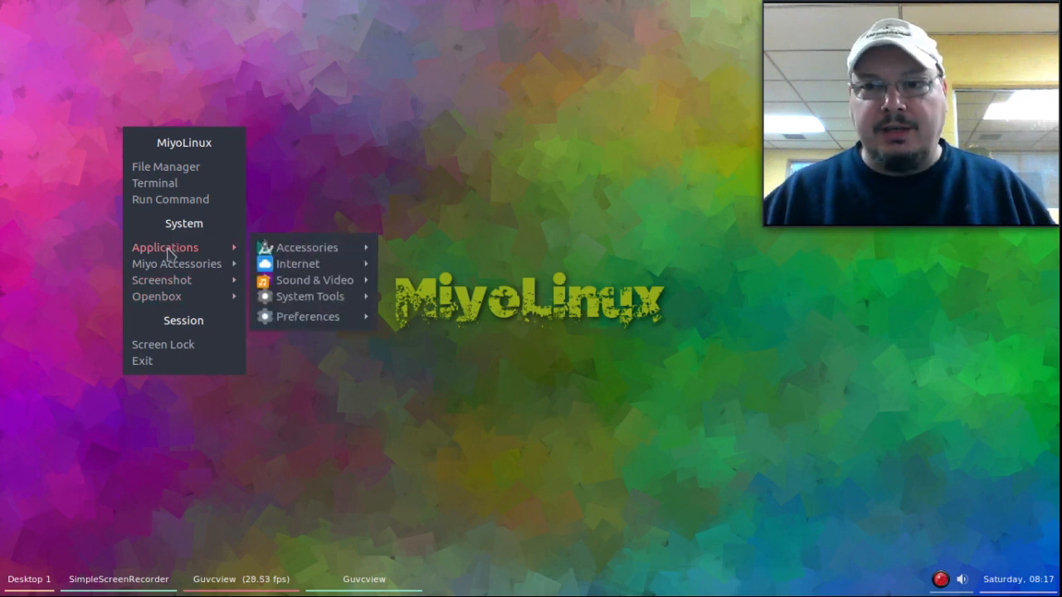
{"action": "mouse_move", "coordinate": [282, 253]}
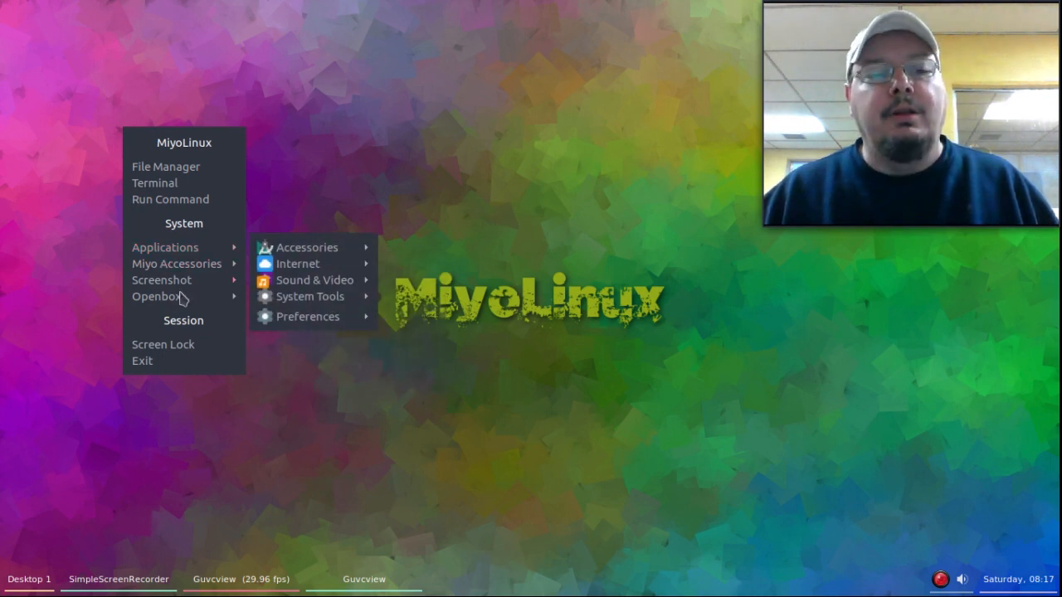
{"action": "mouse_move", "coordinate": [182, 297]}
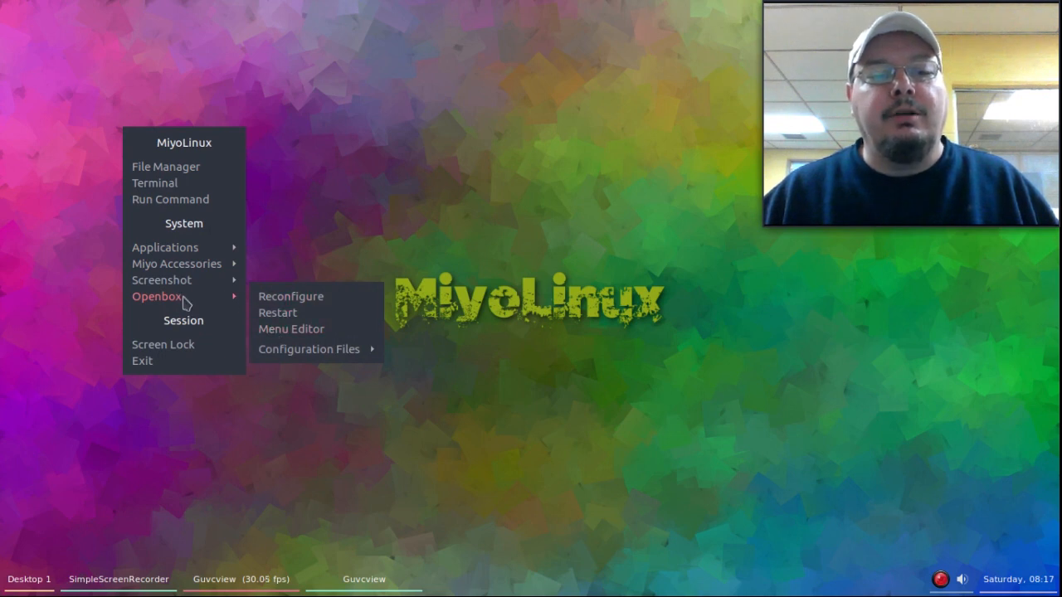
{"action": "left_click", "coordinate": [277, 330]}
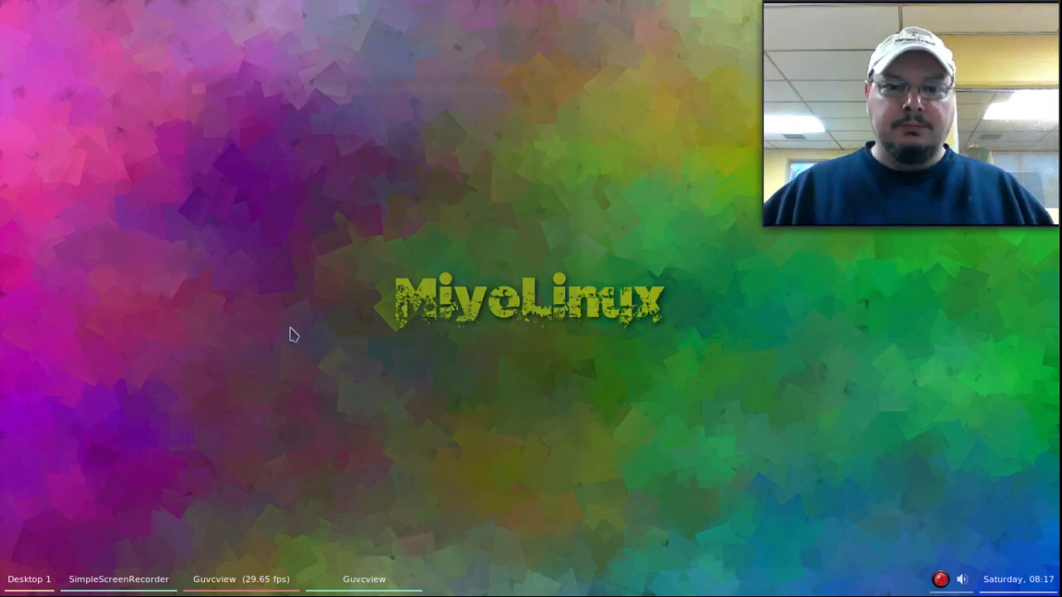
Change the Applications entry's execute command to "openbox-menu -i lxde-applications.menu" and save the menu
{"action": "left_click", "coordinate": [196, 189]}
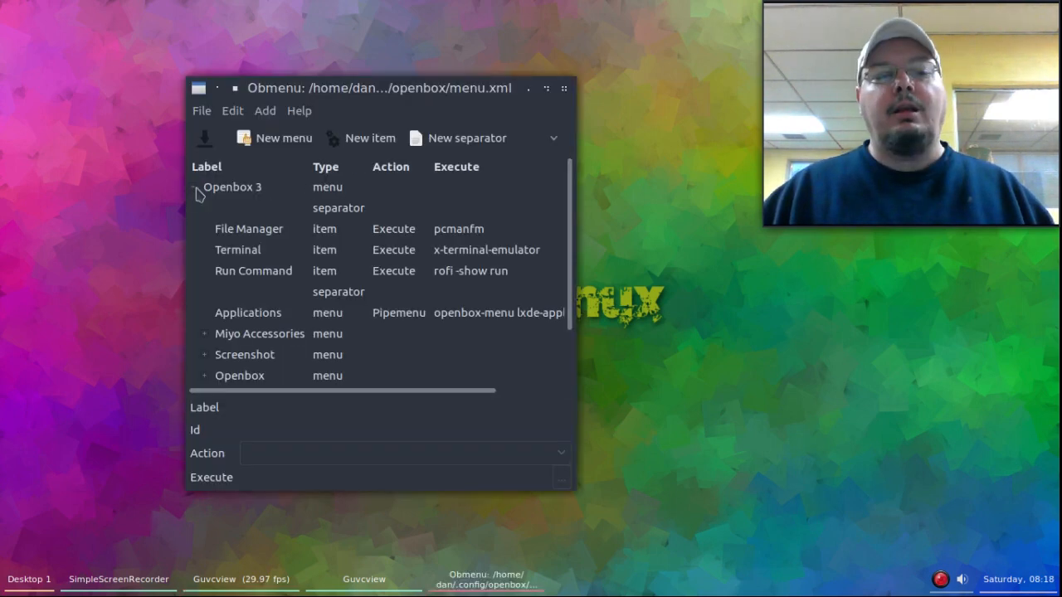
{"action": "scroll", "coordinate": [299, 253], "scroll_direction": "down", "scroll_amount": 1}
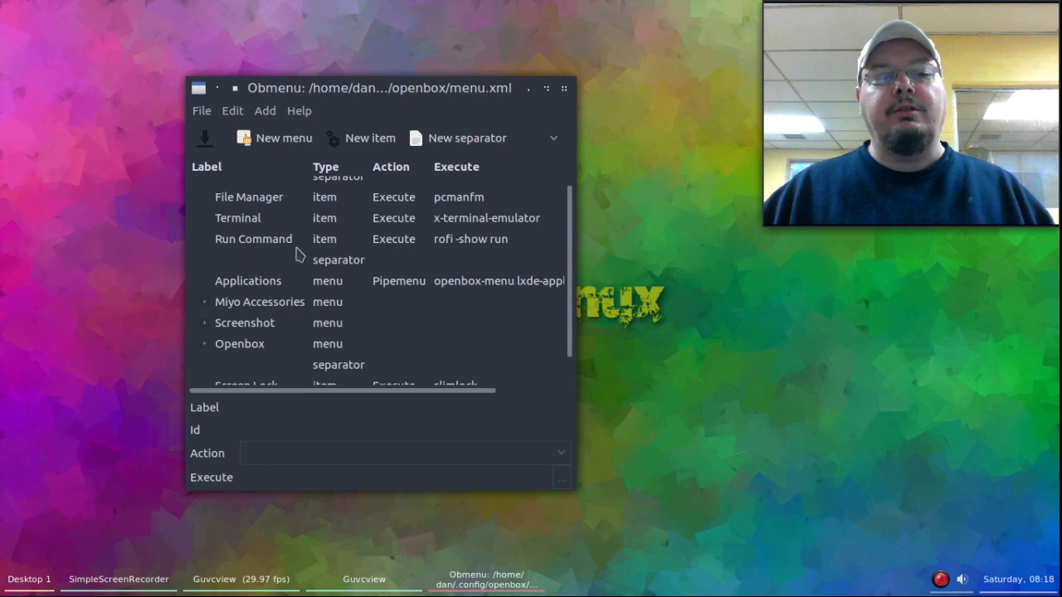
{"action": "left_click", "coordinate": [327, 280]}
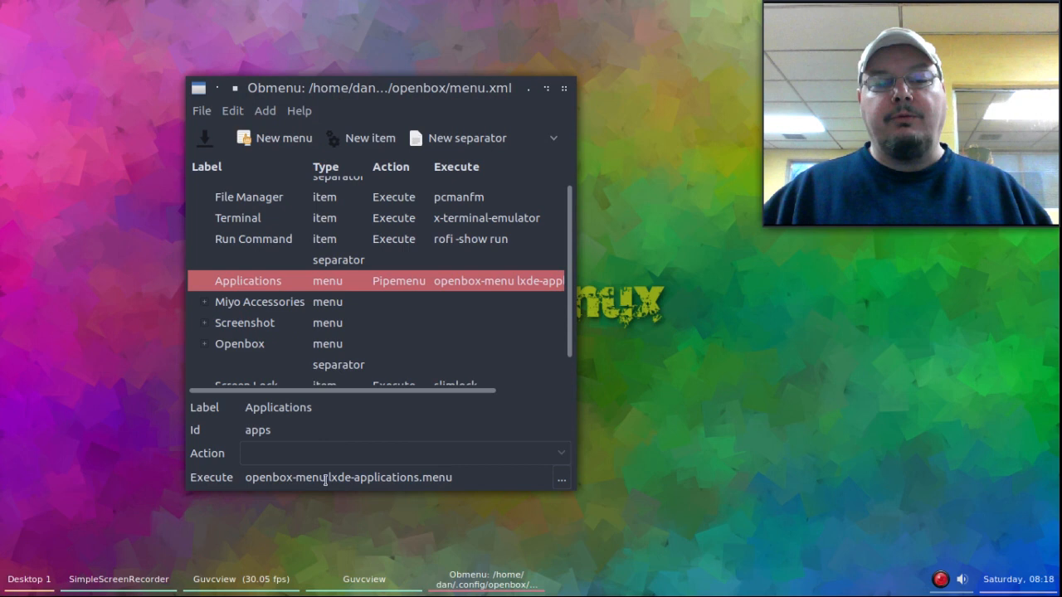
{"action": "left_click_drag", "start_coordinate": [248, 480], "coordinate": [457, 477]}
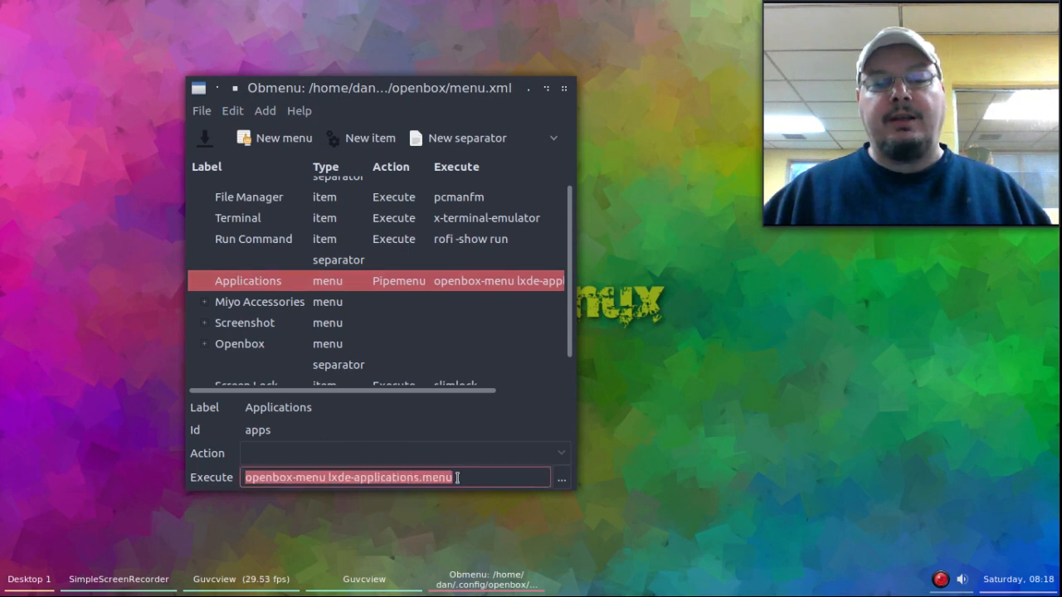
{"action": "left_click", "coordinate": [324, 479]}
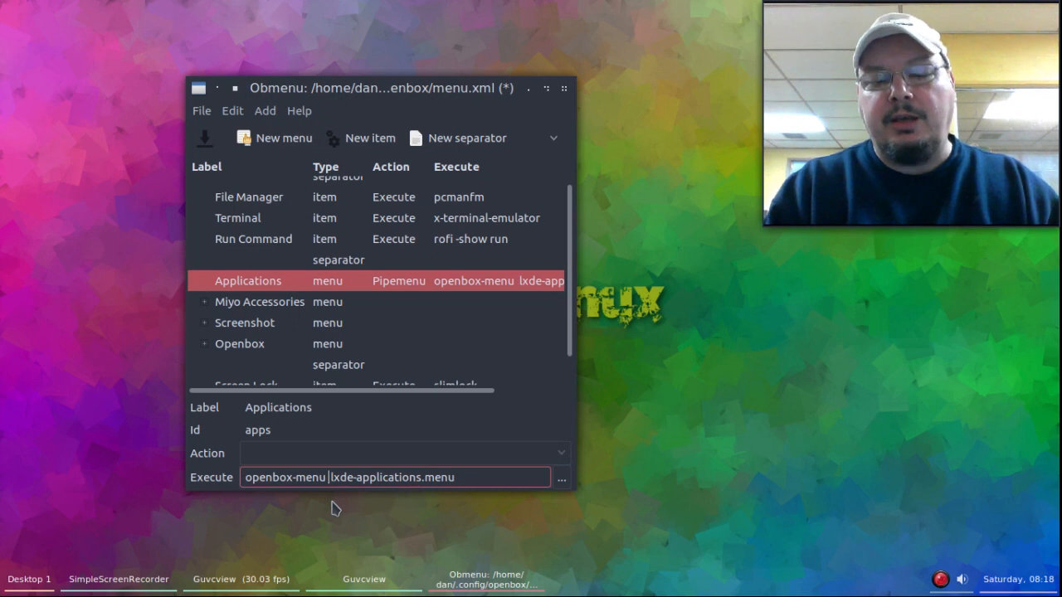
{"action": "type", "text": "-i"}
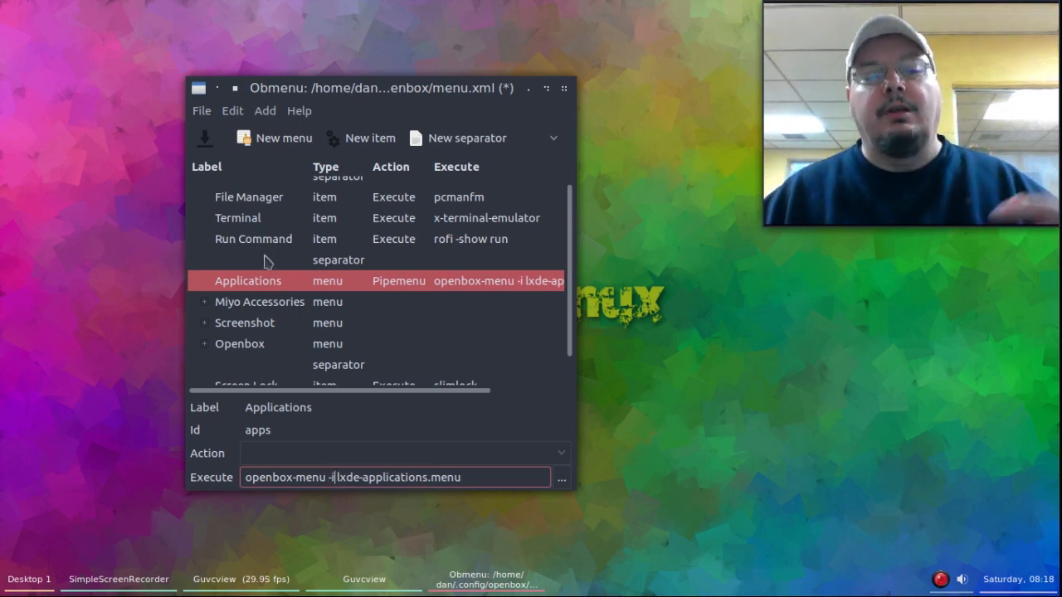
{"action": "left_click", "coordinate": [205, 141]}
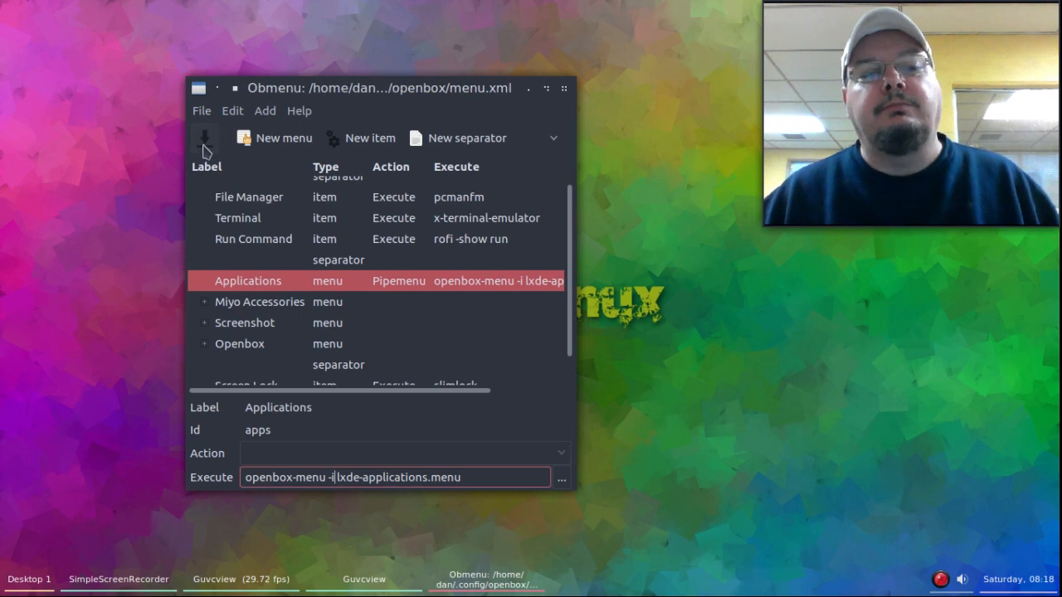
Close the menu editor and check whether icons are shown in the desktop menu's Applications submenus
{"action": "right_click", "coordinate": [72, 130]}
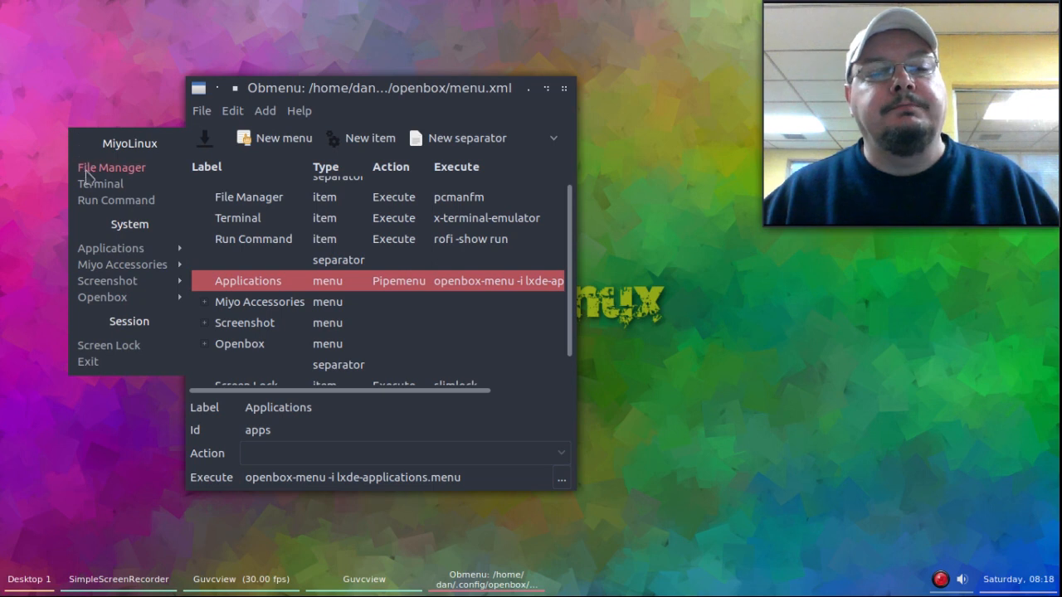
{"action": "mouse_move", "coordinate": [111, 253]}
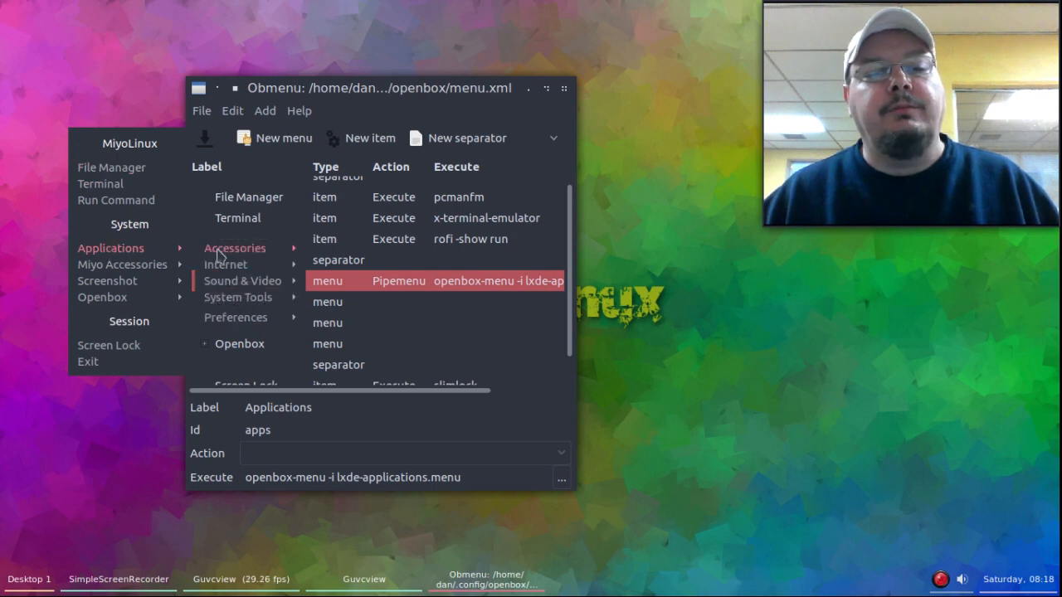
{"action": "left_click", "coordinate": [261, 75]}
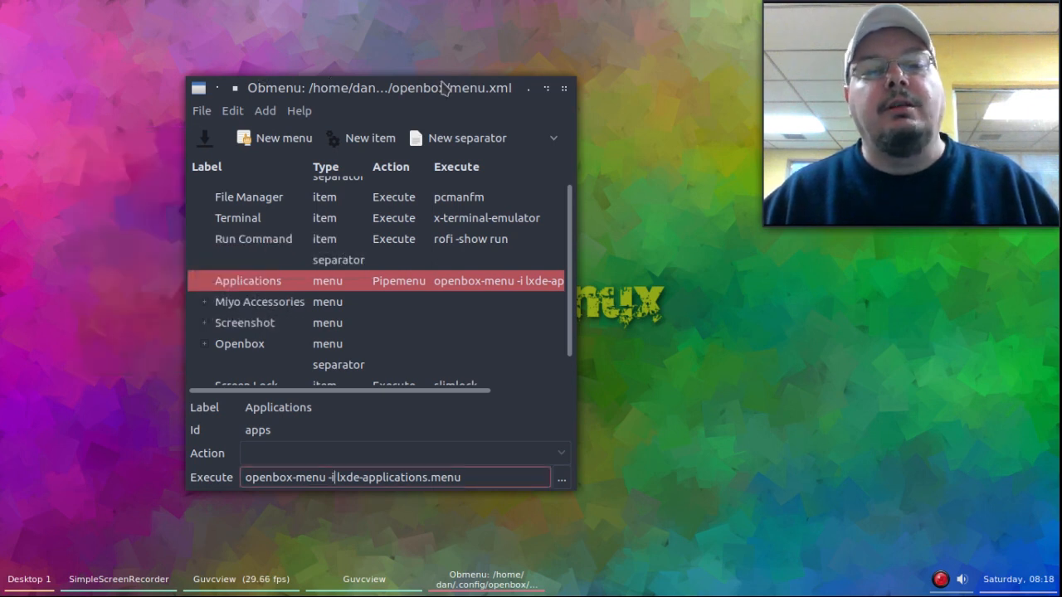
{"action": "left_click", "coordinate": [564, 89]}
{"action": "right_click", "coordinate": [182, 76]}
{"action": "mouse_move", "coordinate": [237, 198]}
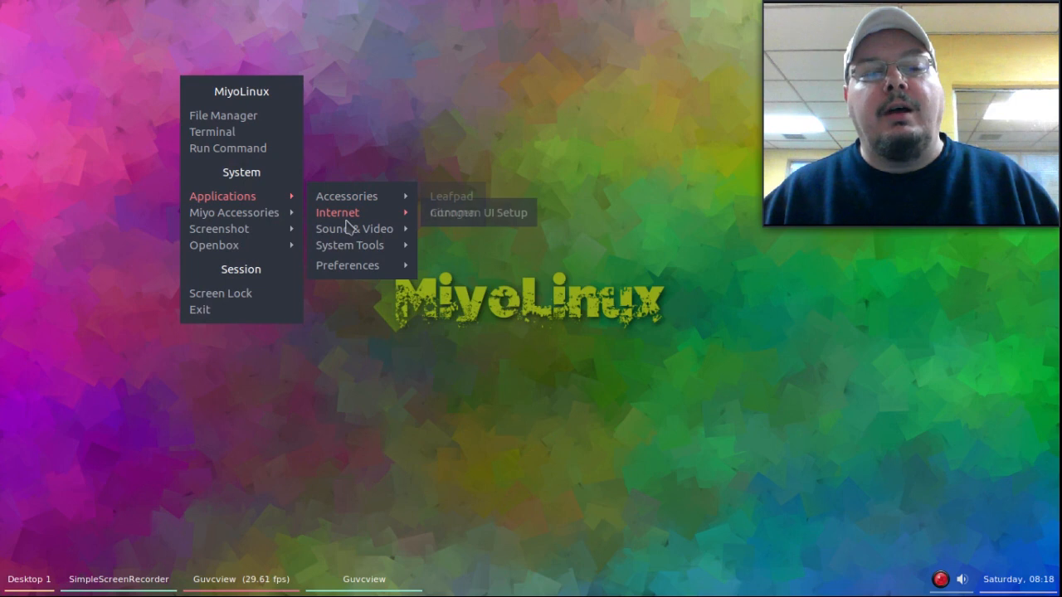
{"action": "mouse_move", "coordinate": [347, 243]}
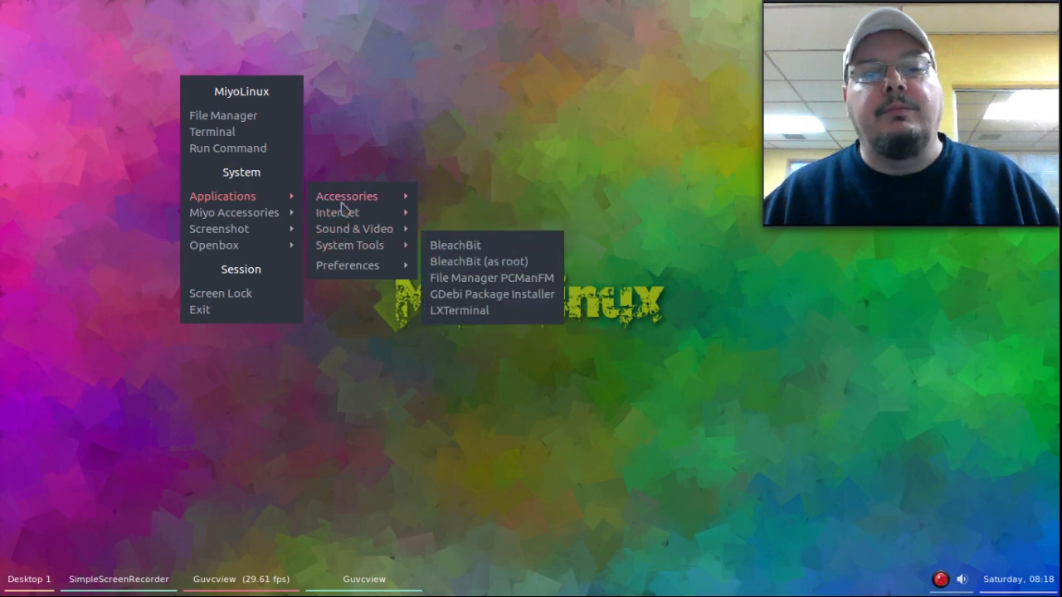
{"action": "mouse_move", "coordinate": [374, 194]}
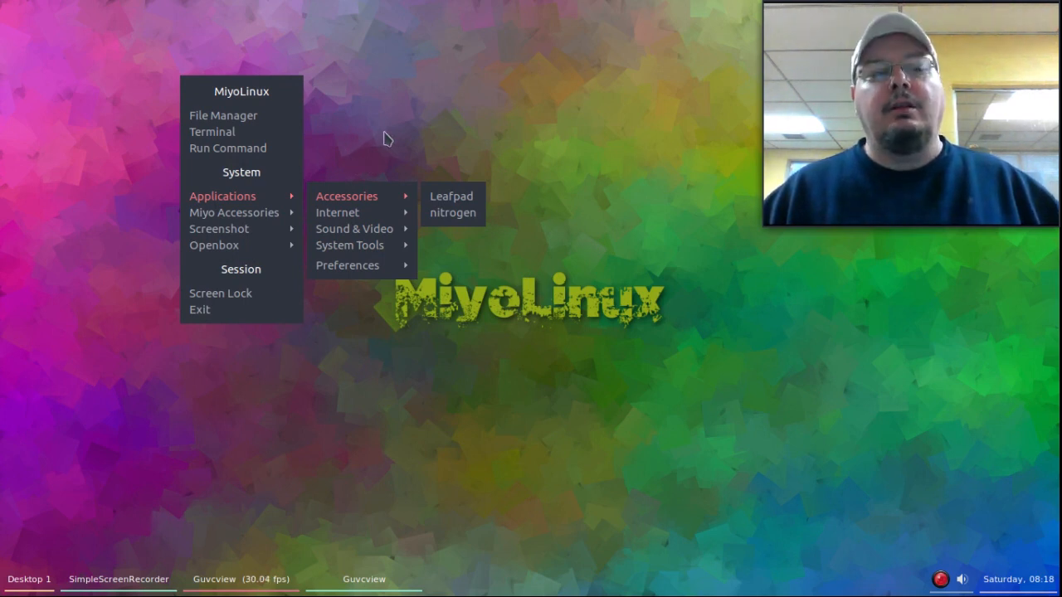
Open two file manager windows on the home folder and arrange them side by side
{"action": "left_click", "coordinate": [228, 121]}
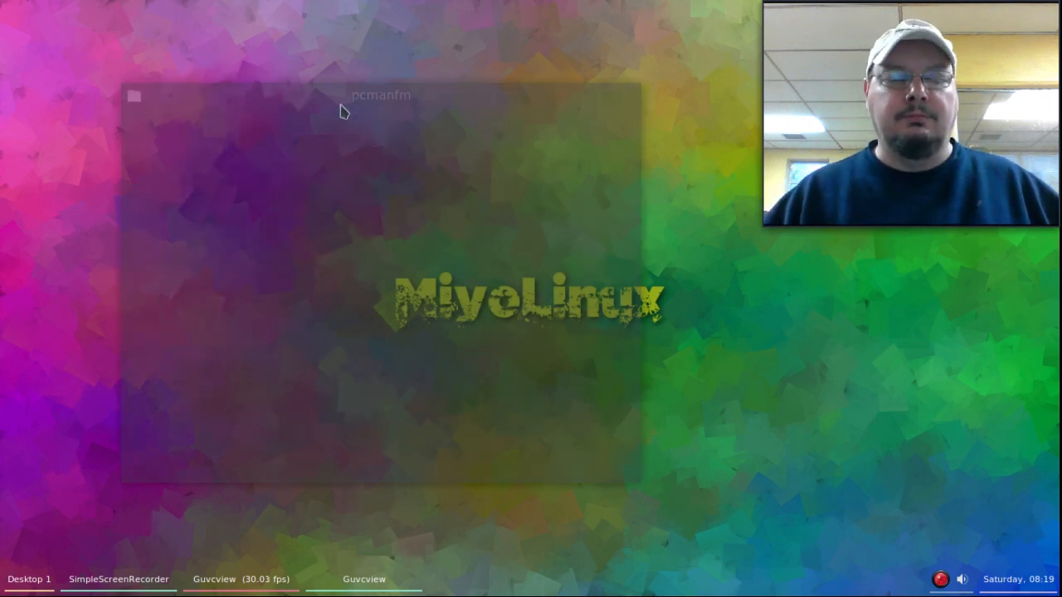
{"action": "left_click_drag", "start_coordinate": [403, 95], "coordinate": [279, 6]}
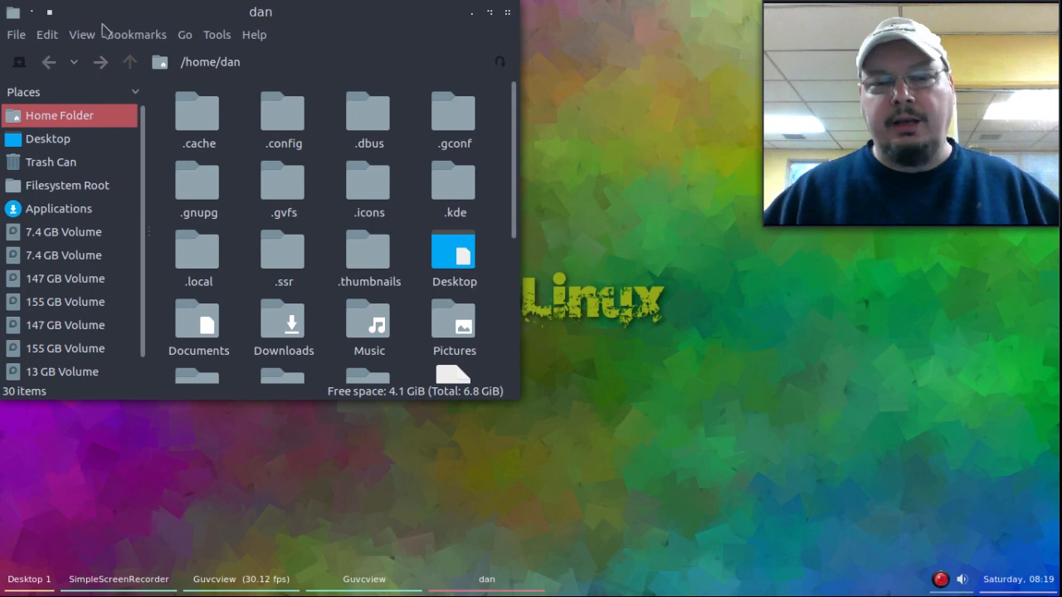
{"action": "left_click", "coordinate": [24, 38]}
{"action": "left_click", "coordinate": [34, 55]}
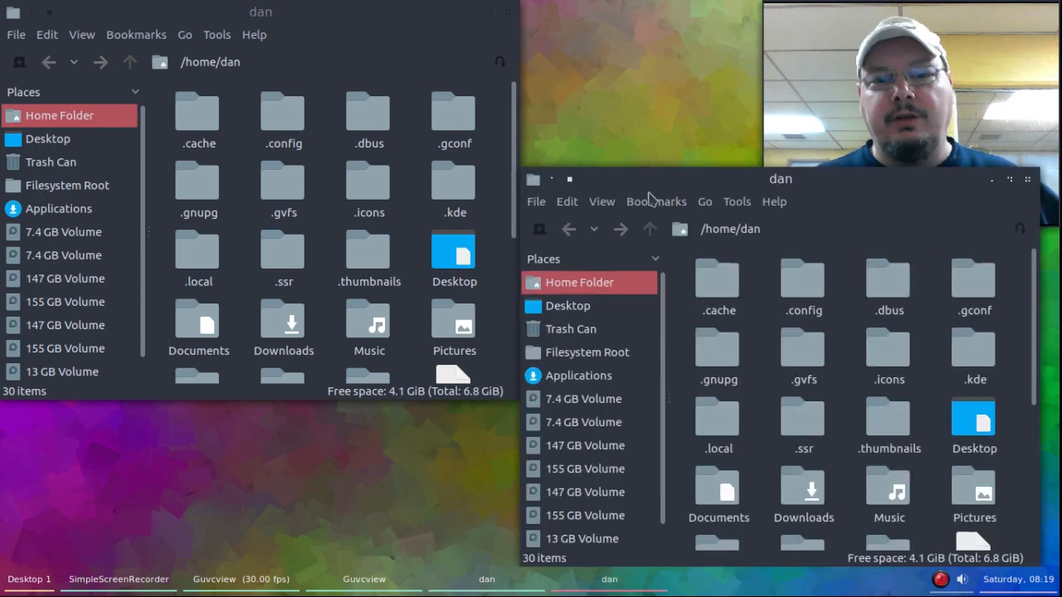
{"action": "left_click_drag", "start_coordinate": [655, 173], "coordinate": [659, 11]}
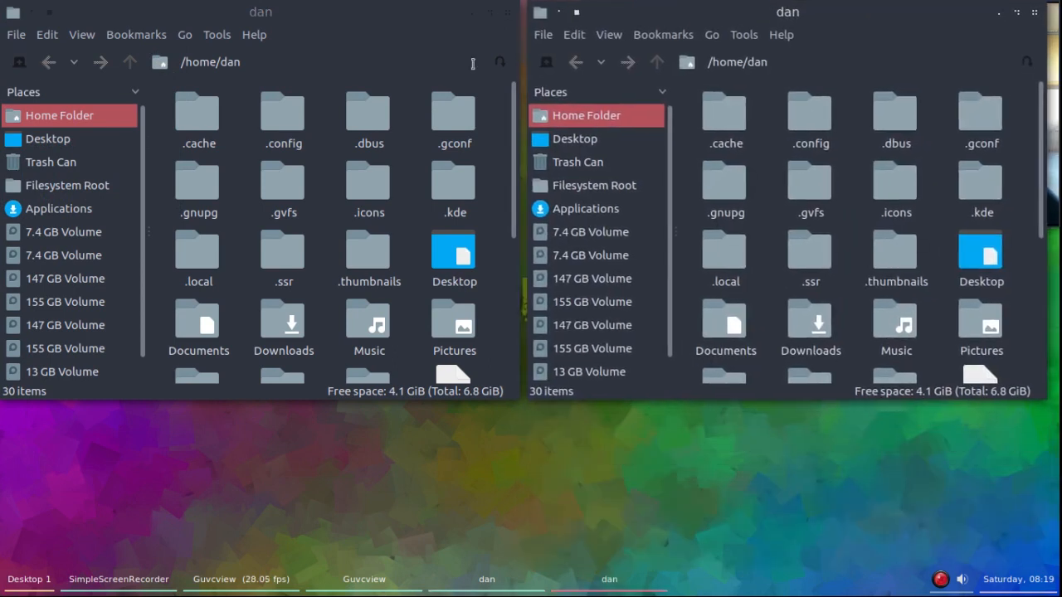
Open the .config/openbox folder in both file manager windows
{"action": "double_click", "coordinate": [281, 141]}
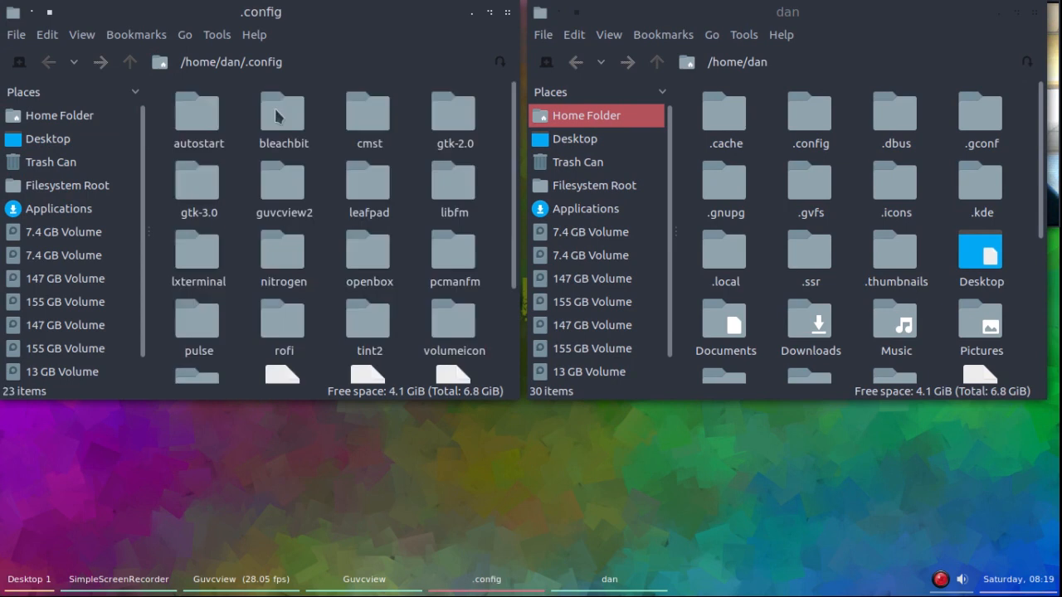
{"action": "double_click", "coordinate": [357, 260]}
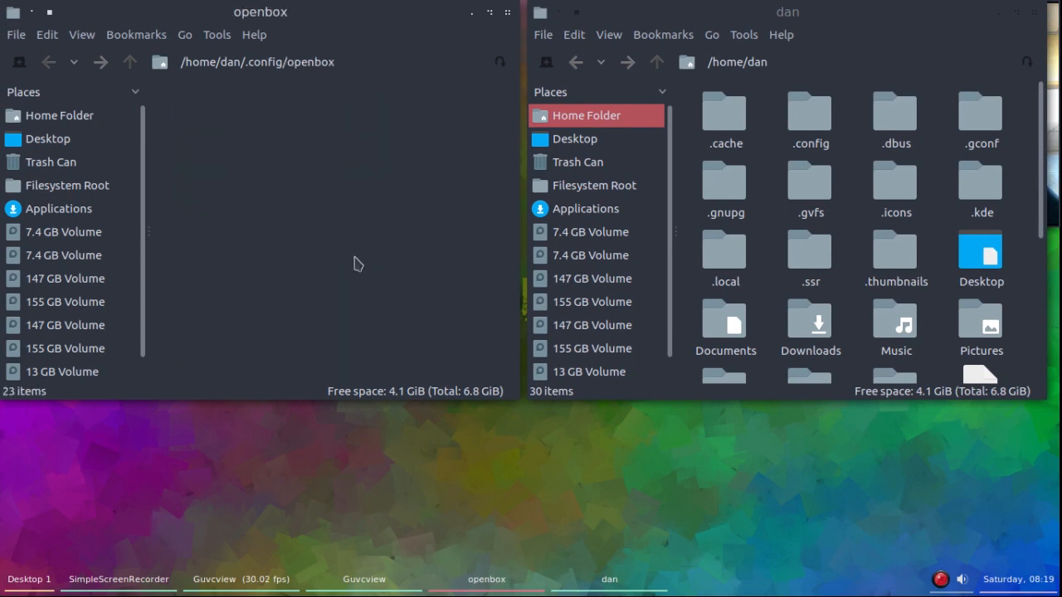
{"action": "double_click", "coordinate": [801, 112]}
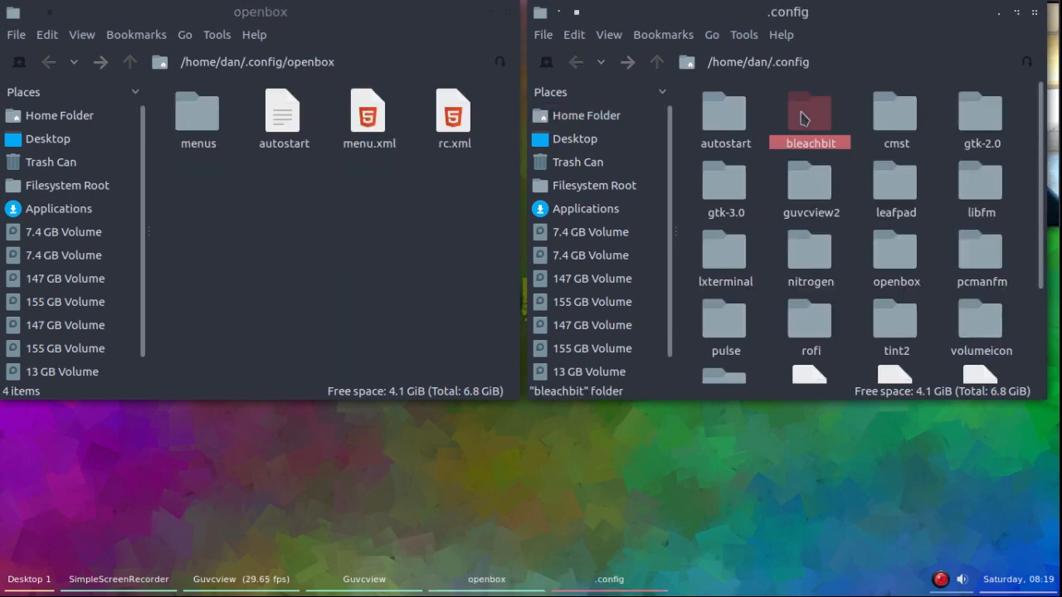
{"action": "double_click", "coordinate": [806, 114]}
{"action": "left_click", "coordinate": [580, 65]}
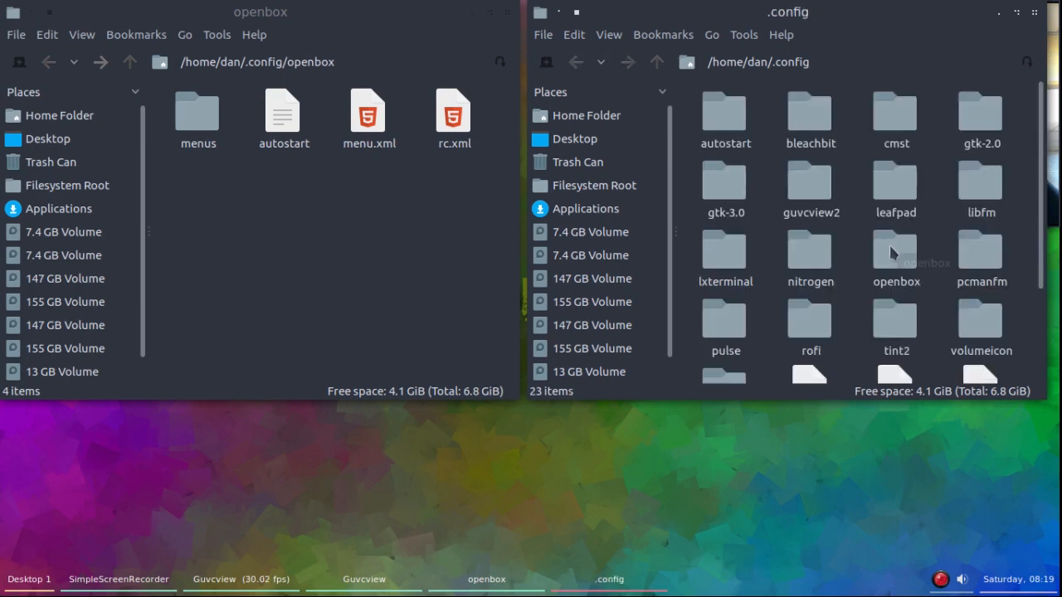
{"action": "double_click", "coordinate": [890, 251]}
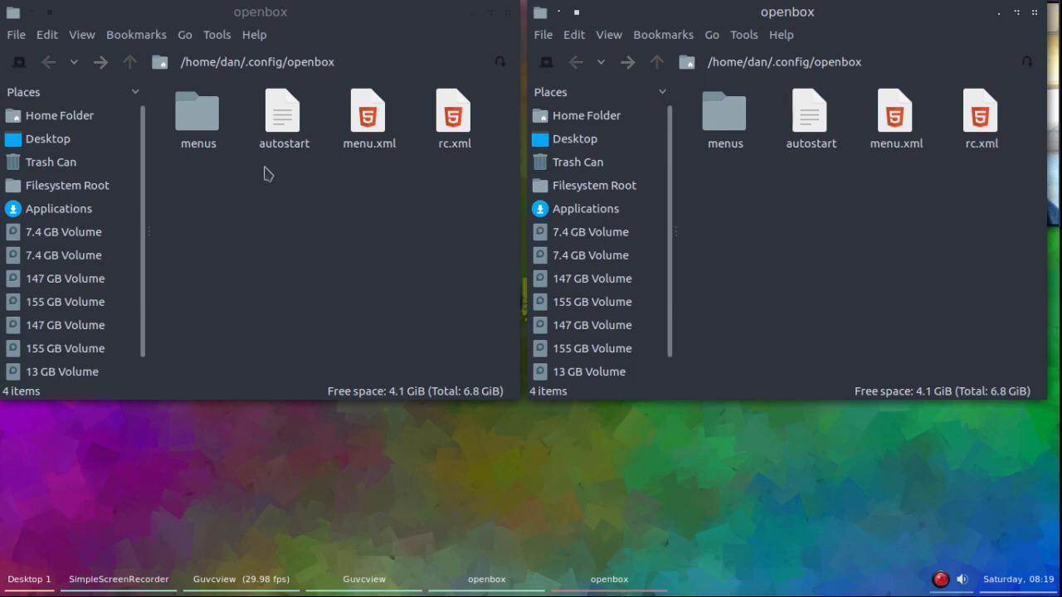
In one file manager window, open the manual folder inside menus, checking the desktop's Applications menu on the way
{"action": "double_click", "coordinate": [202, 120]}
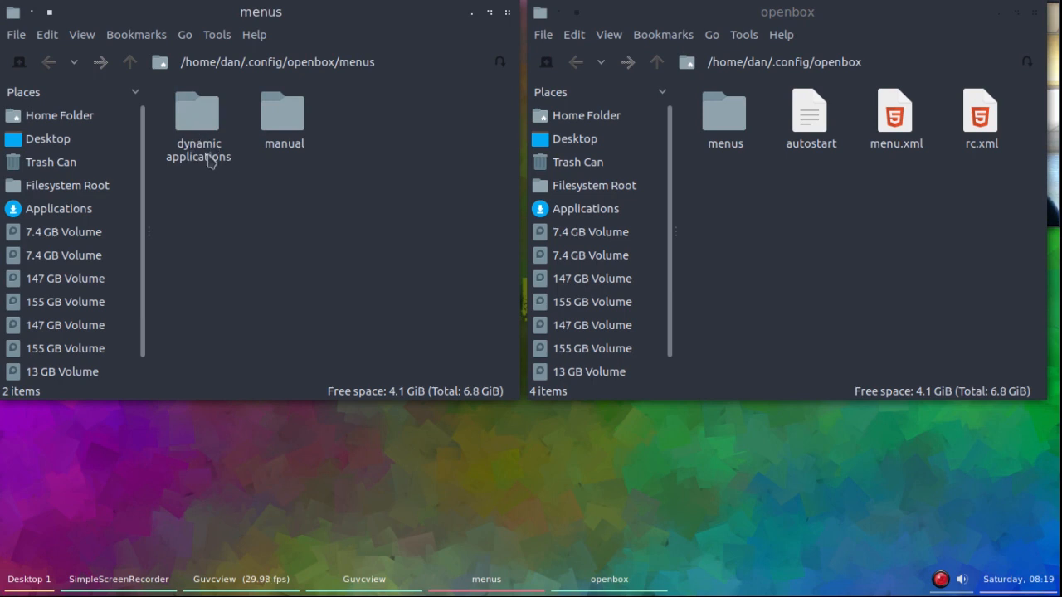
{"action": "right_click", "coordinate": [247, 469]}
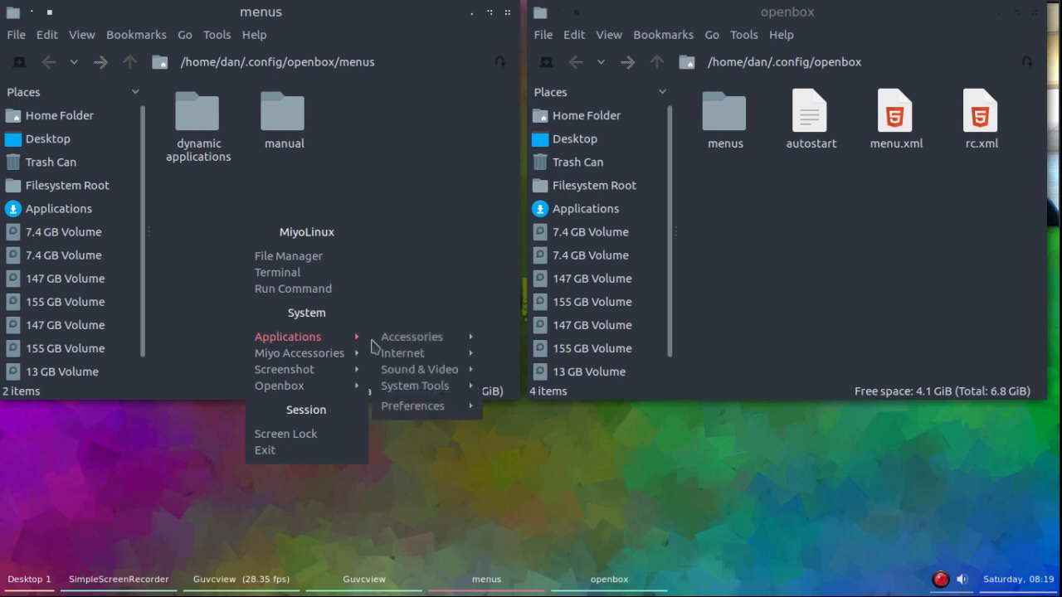
{"action": "left_click", "coordinate": [228, 323]}
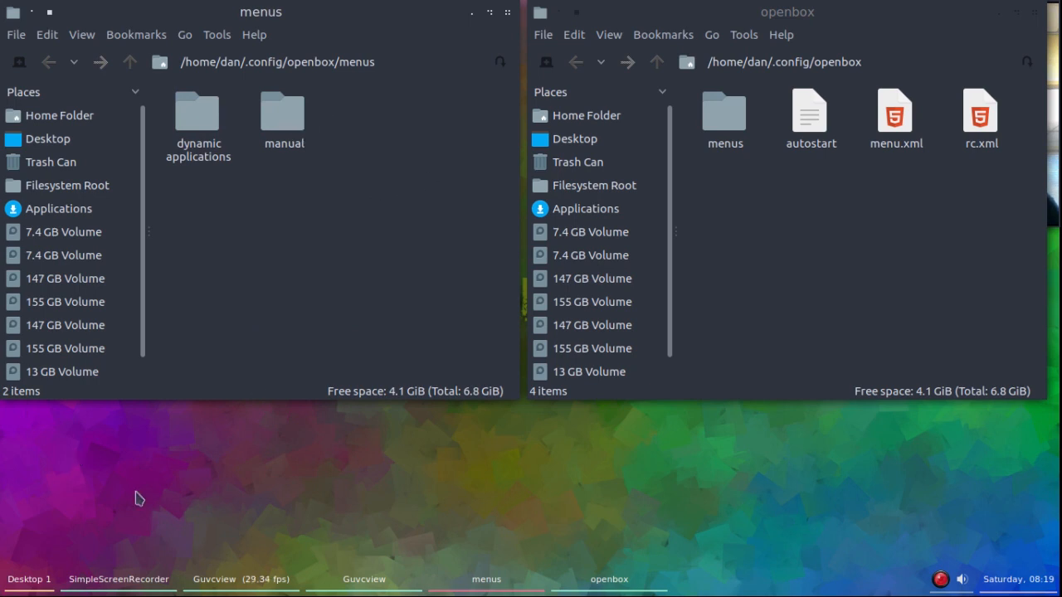
{"action": "double_click", "coordinate": [290, 117]}
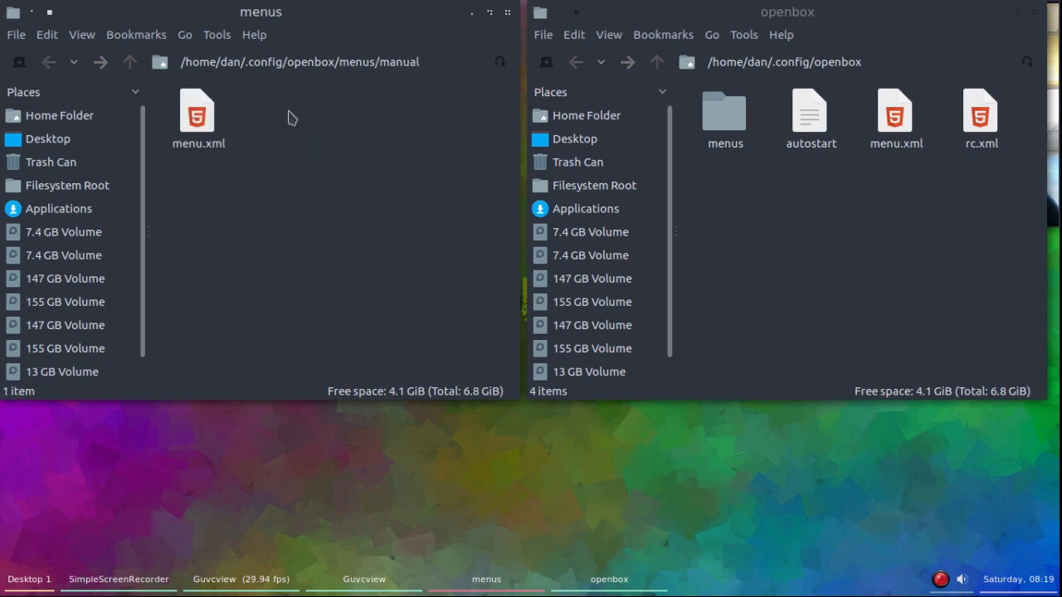
Copy menu.xml from the manual folder into .config/openbox, overwriting the existing menu.xml
{"action": "right_click", "coordinate": [212, 122]}
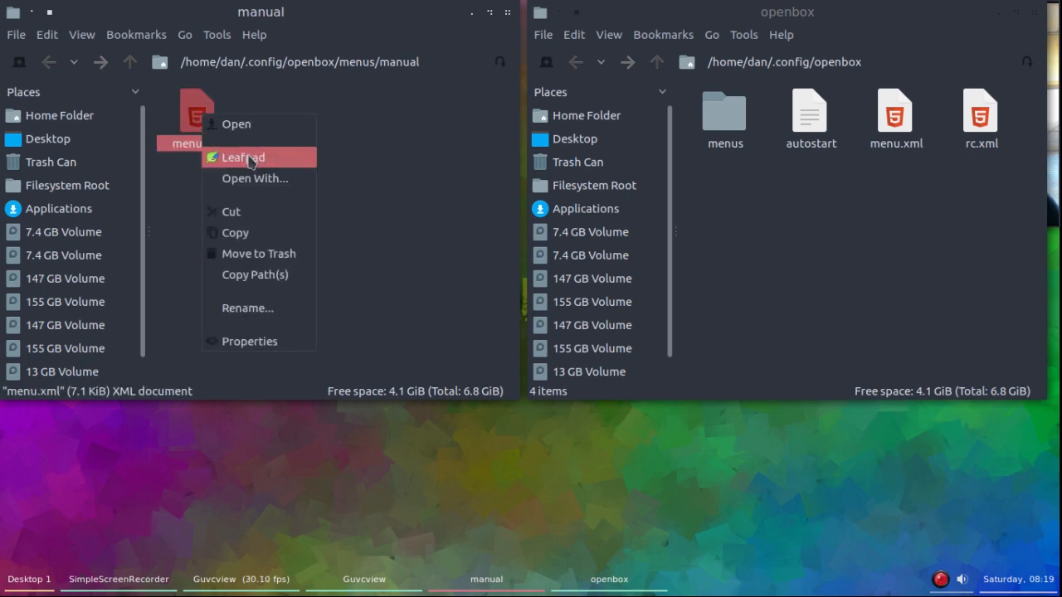
{"action": "left_click", "coordinate": [248, 235]}
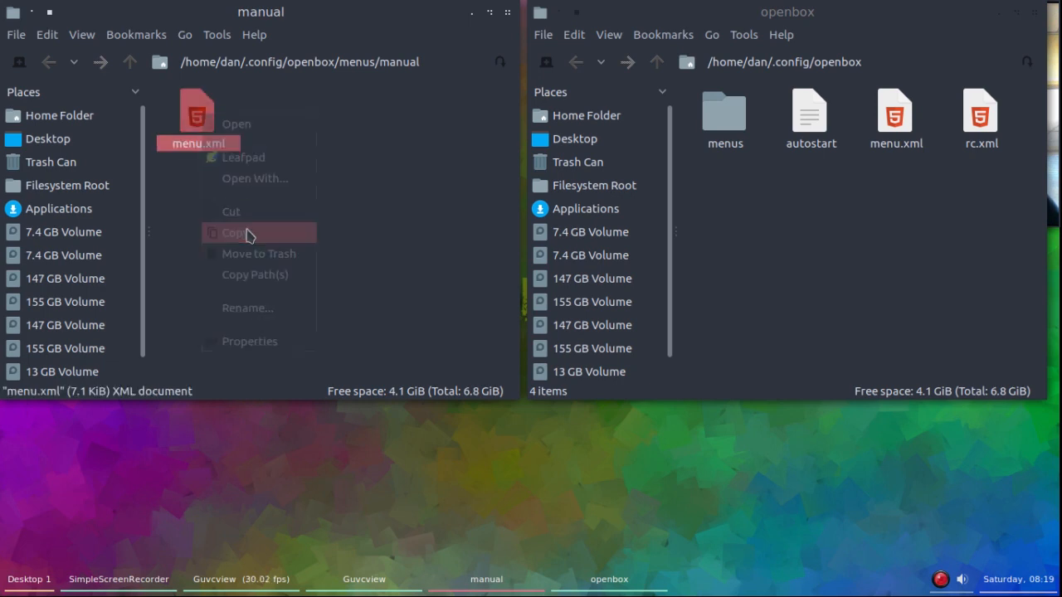
{"action": "right_click", "coordinate": [833, 217]}
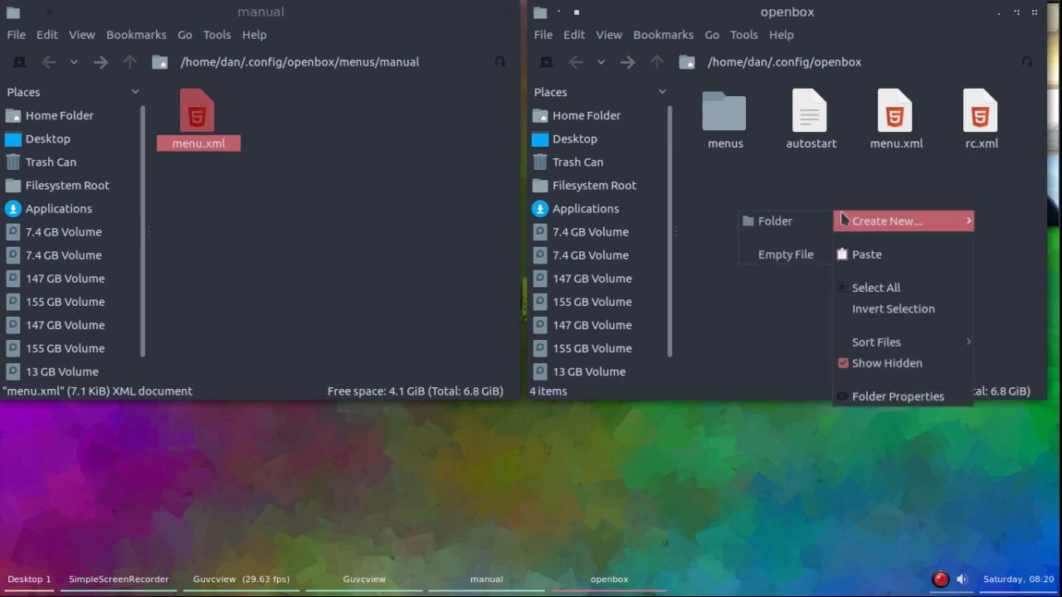
{"action": "left_click", "coordinate": [868, 264]}
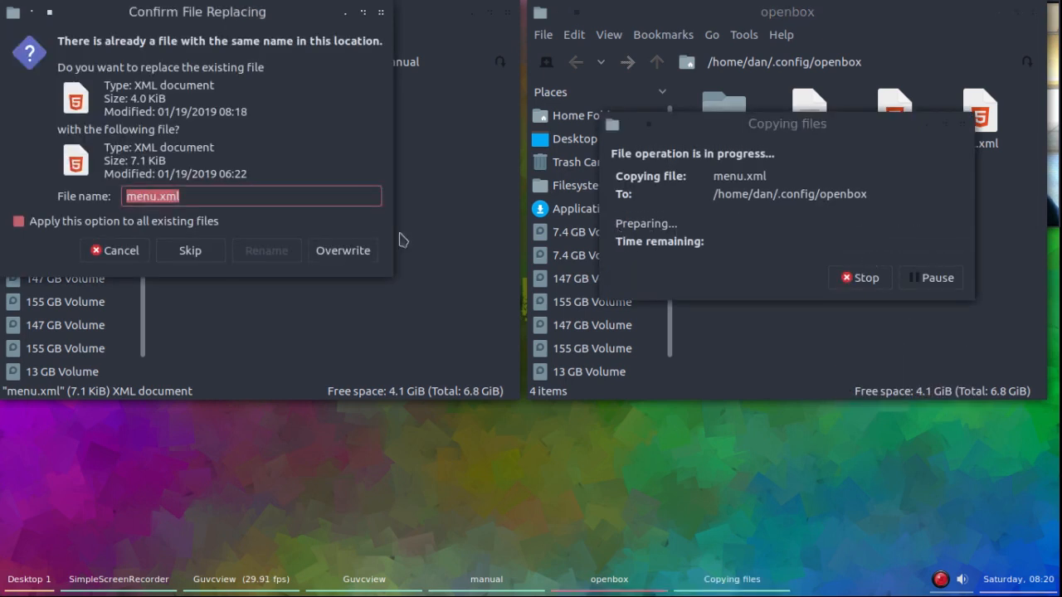
{"action": "left_click", "coordinate": [343, 251]}
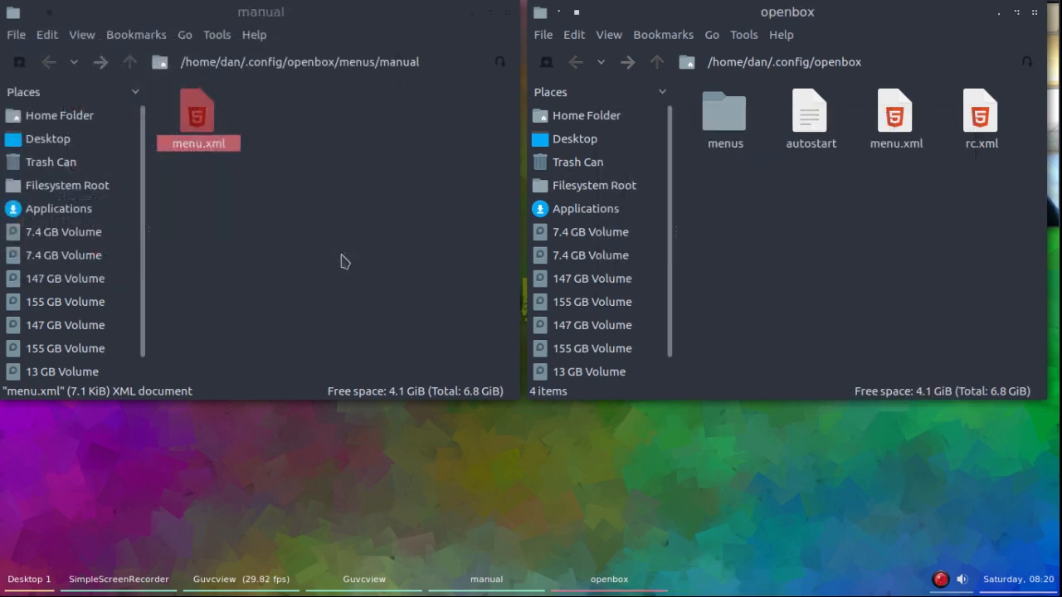
Reconfigure Openbox to load the manual menu
{"action": "right_click", "coordinate": [298, 481]}
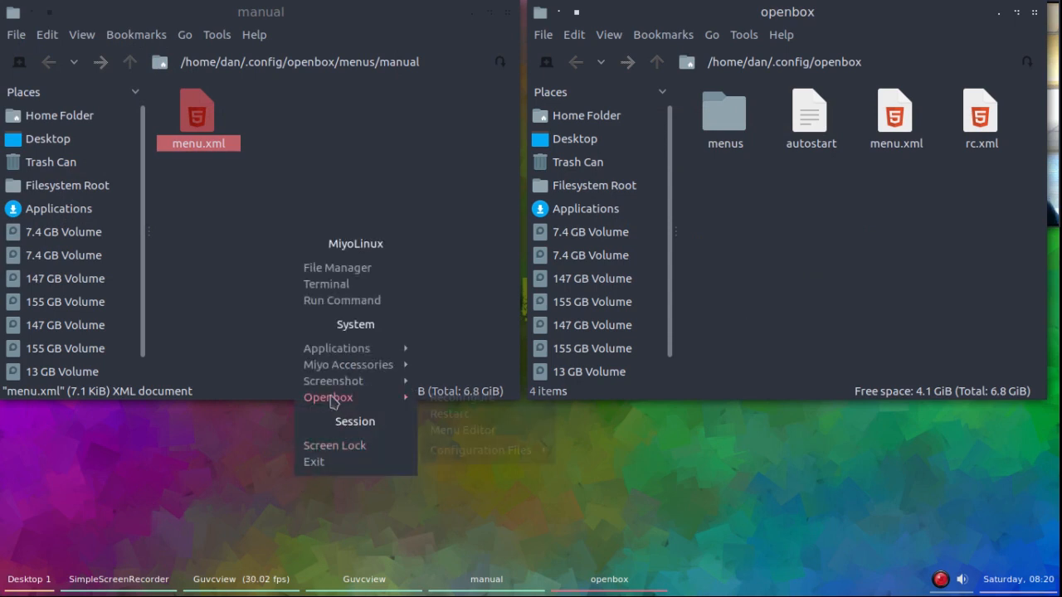
{"action": "mouse_move", "coordinate": [336, 400]}
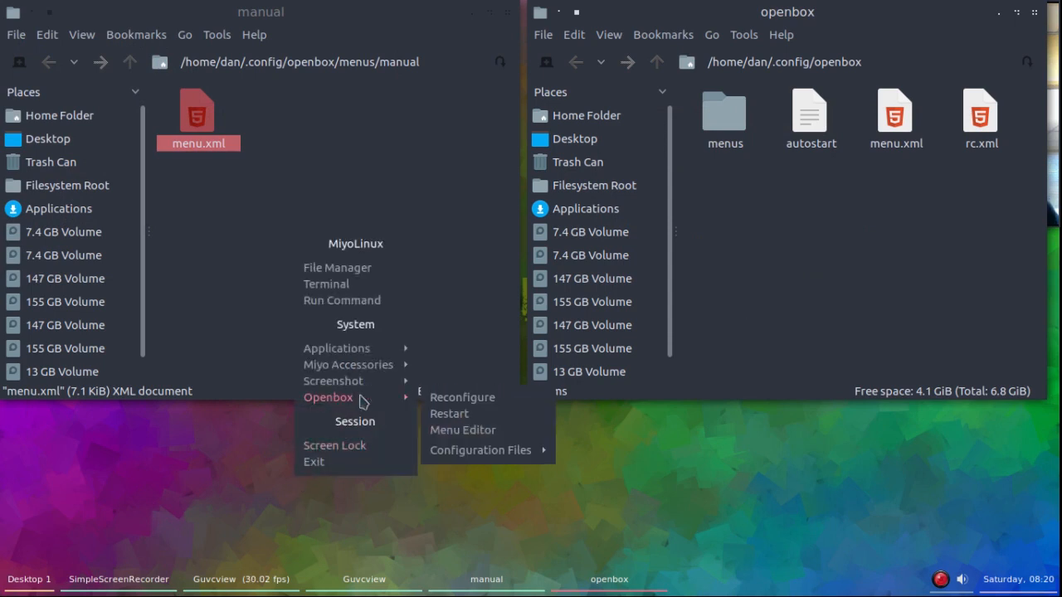
{"action": "left_click", "coordinate": [464, 398]}
Move the manual folder window aside and examine the application category submenus in the desktop menu
{"action": "left_click_drag", "start_coordinate": [342, 18], "coordinate": [863, 138]}
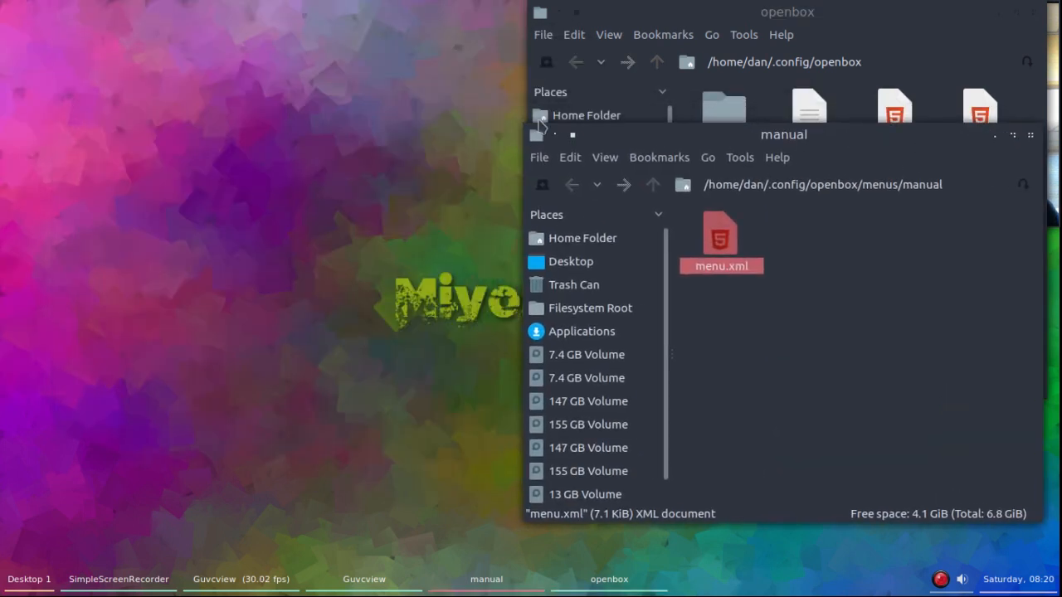
{"action": "right_click", "coordinate": [48, 52]}
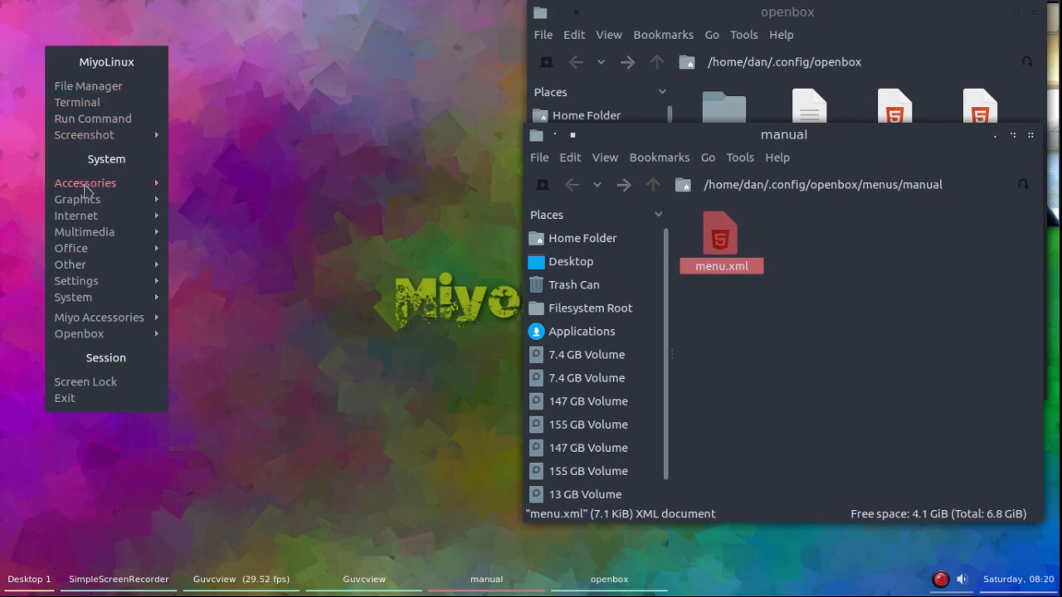
{"action": "mouse_move", "coordinate": [87, 190]}
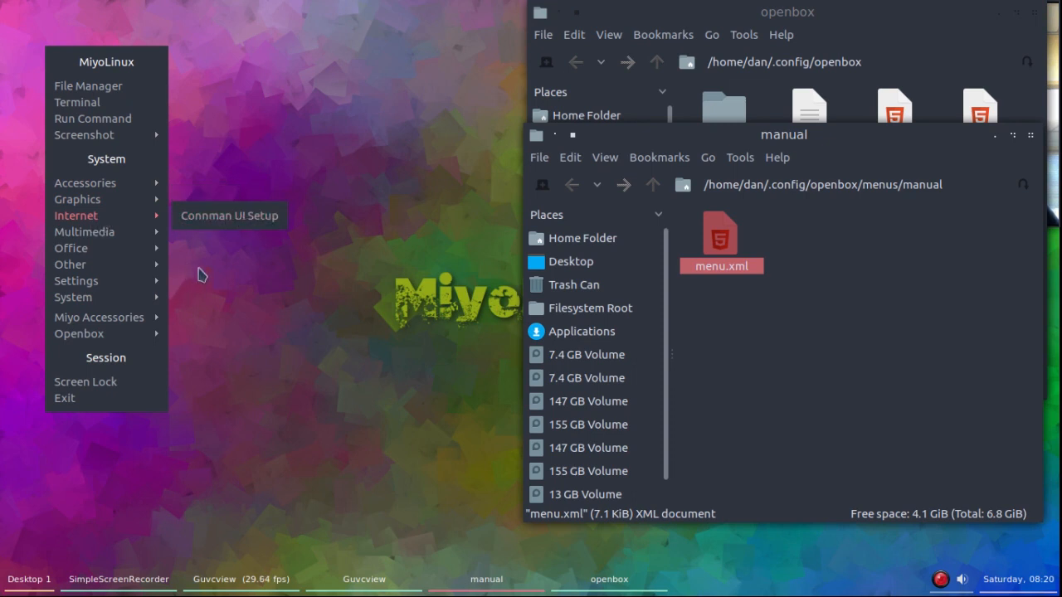
{"action": "mouse_move", "coordinate": [111, 241]}
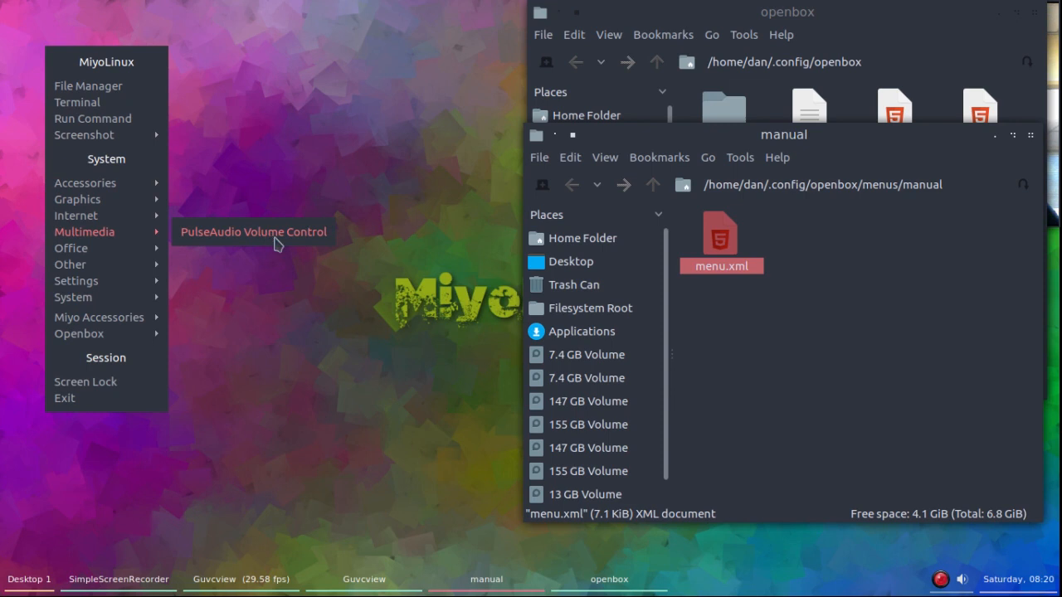
{"action": "mouse_move", "coordinate": [93, 258]}
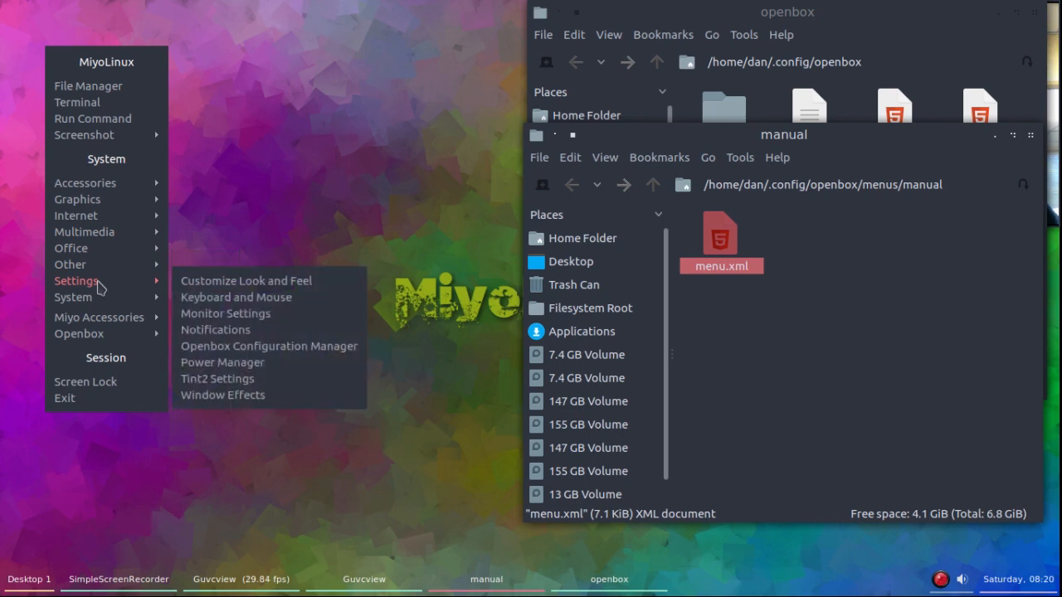
{"action": "mouse_move", "coordinate": [96, 304]}
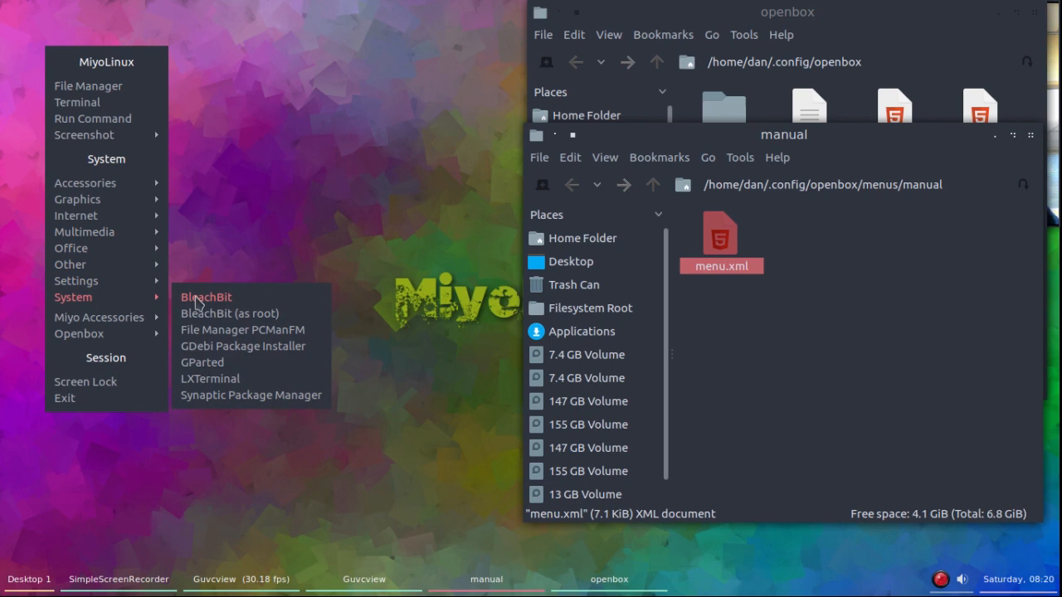
Launch Alsa Mixer from the desktop menu's Miyo Accessories and close its window
{"action": "mouse_move", "coordinate": [114, 325]}
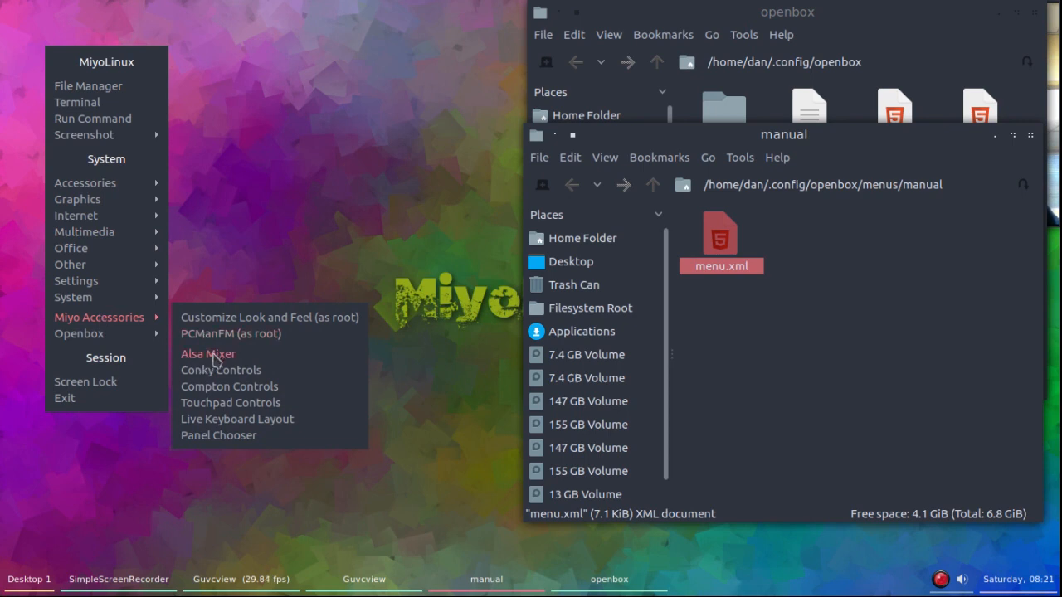
{"action": "left_click", "coordinate": [214, 357]}
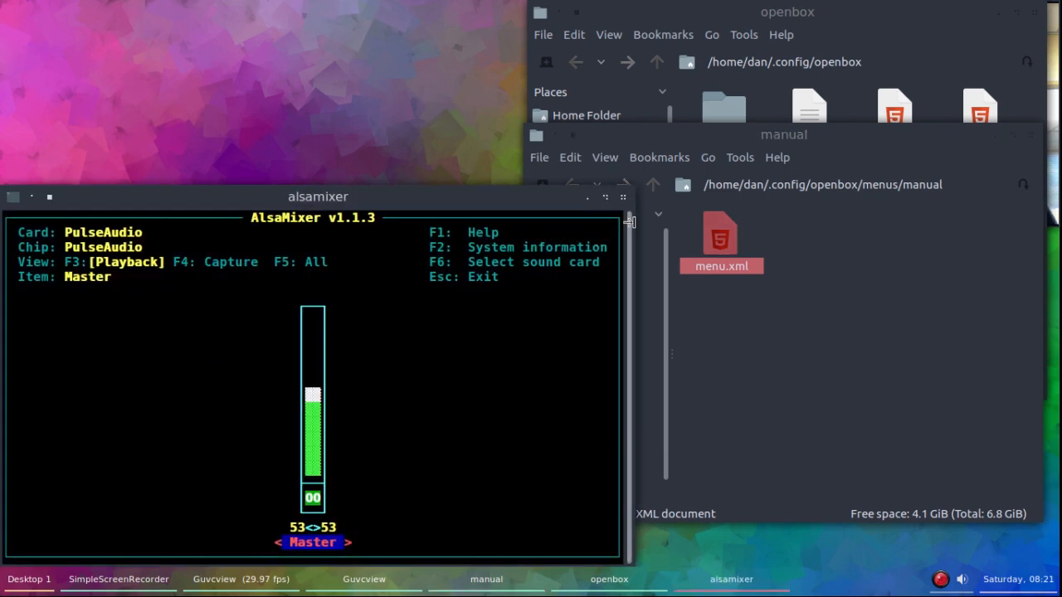
{"action": "left_click", "coordinate": [624, 198]}
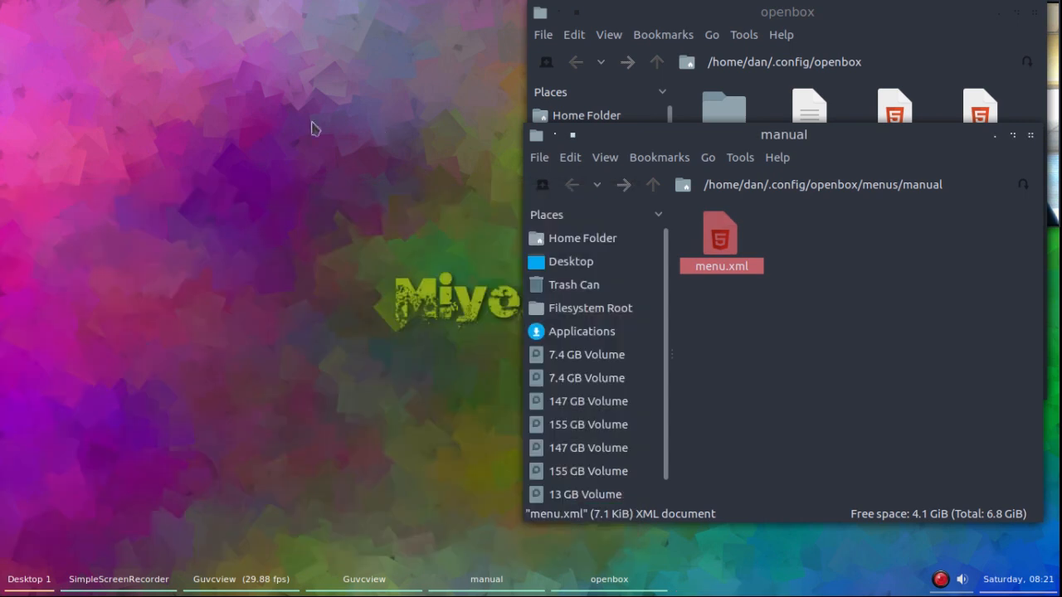
Open the Panel Chooser, switch the panel to Fashion Mode and back to Efficient Mode, and close the chooser
{"action": "right_click", "coordinate": [93, 85]}
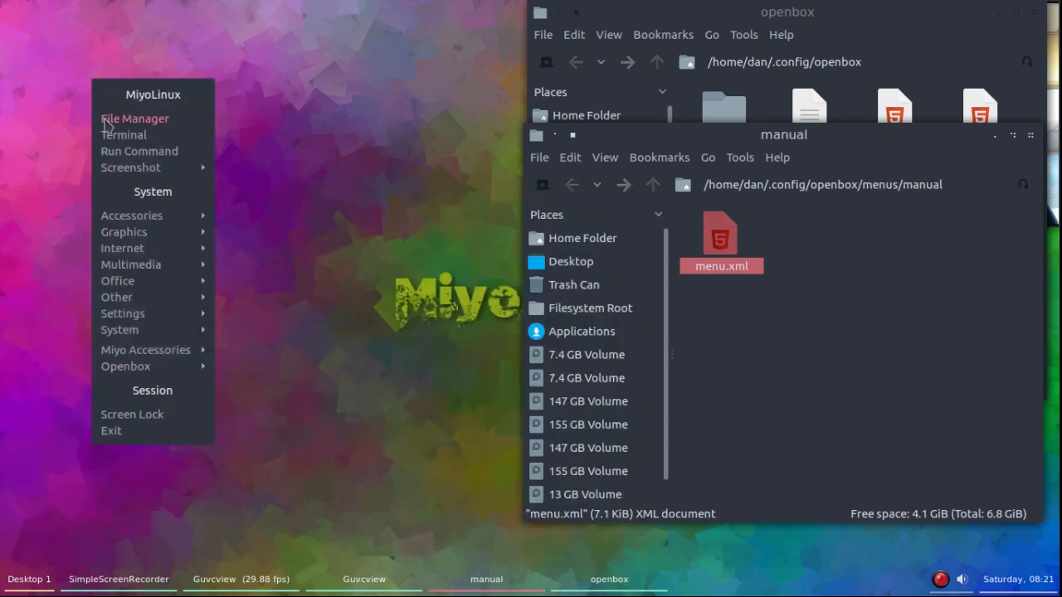
{"action": "mouse_move", "coordinate": [143, 354]}
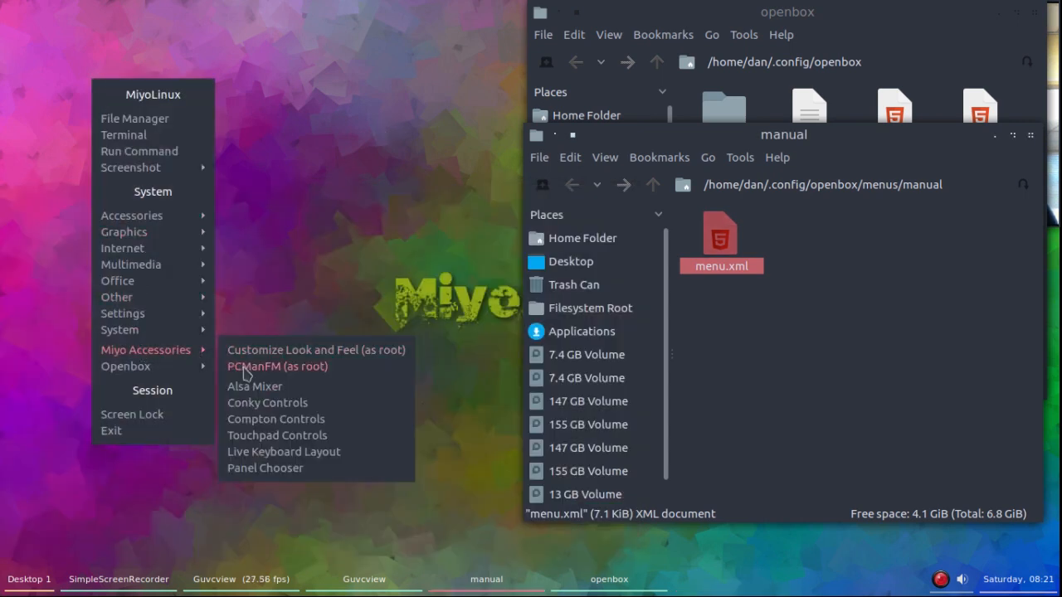
{"action": "left_click", "coordinate": [262, 469]}
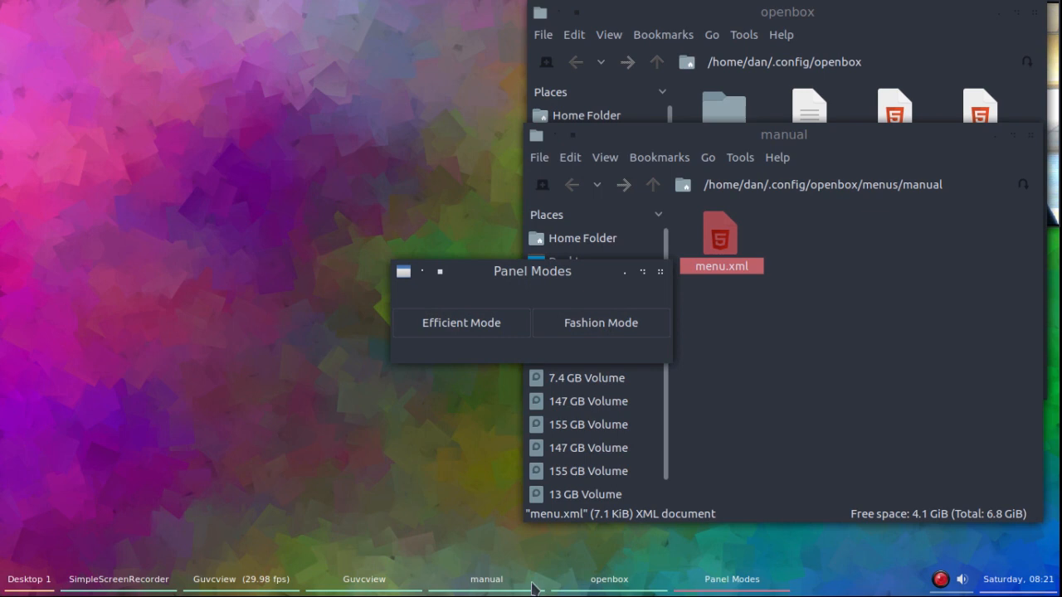
{"action": "left_click", "coordinate": [592, 326]}
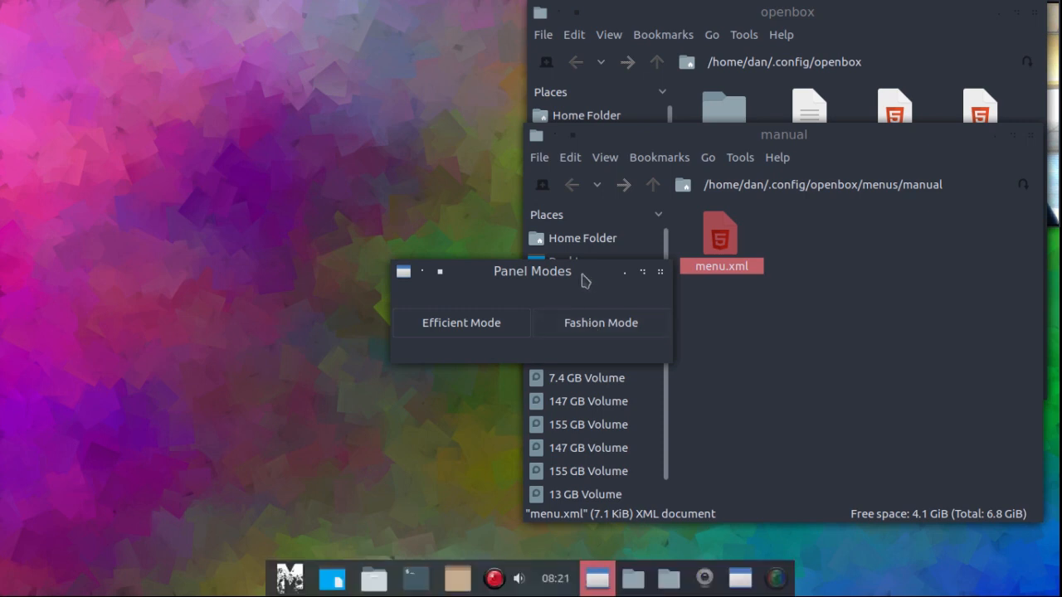
{"action": "left_click", "coordinate": [478, 329]}
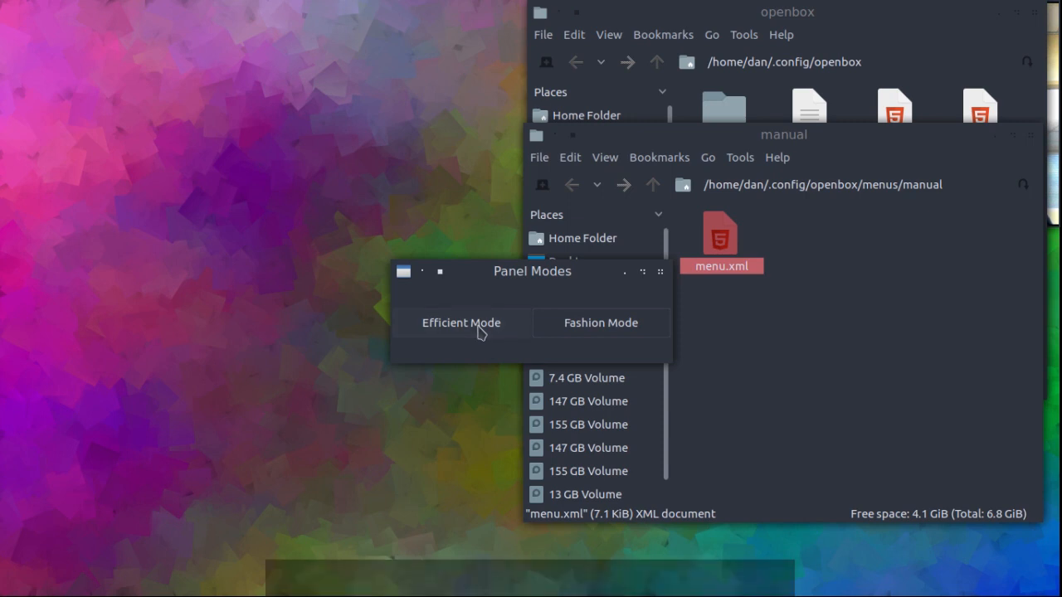
{"action": "left_click", "coordinate": [659, 275]}
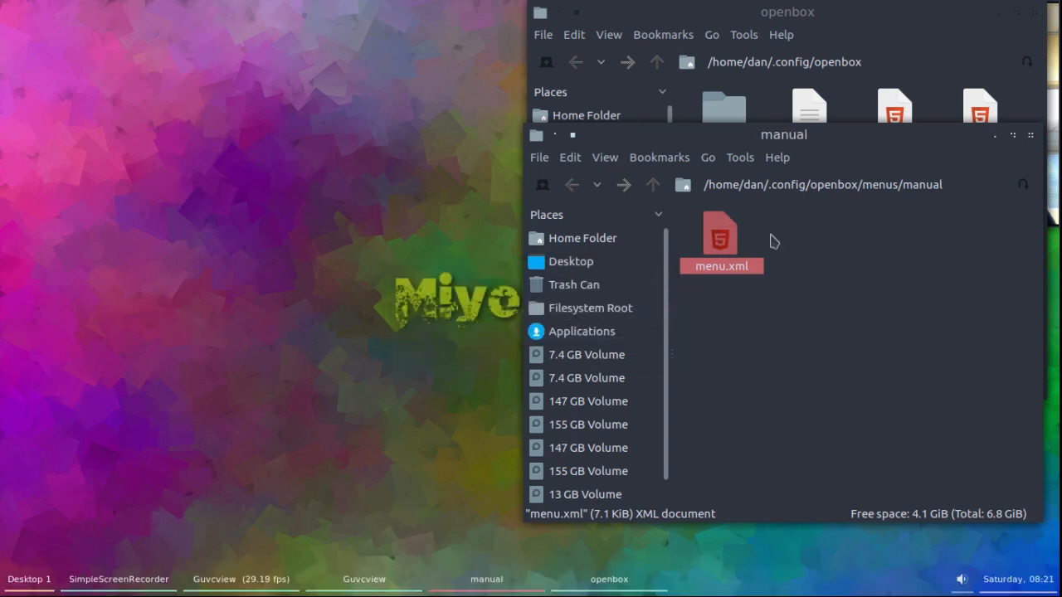
Place the manual folder window back beside the openbox window and open the dynamic applications folder in menus
{"action": "left_click_drag", "start_coordinate": [873, 141], "coordinate": [349, 12]}
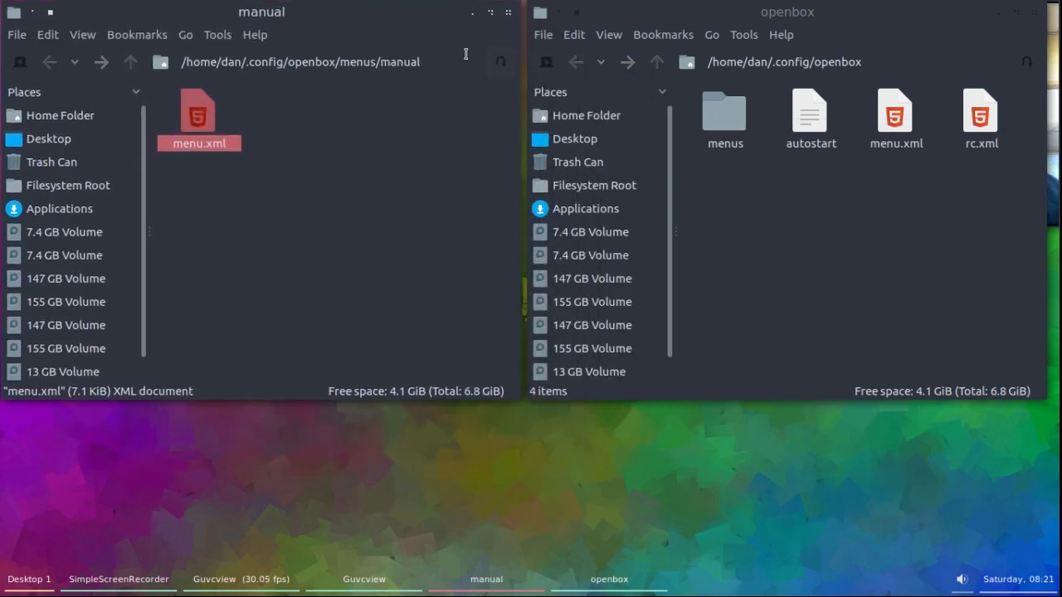
{"action": "left_click", "coordinate": [49, 66]}
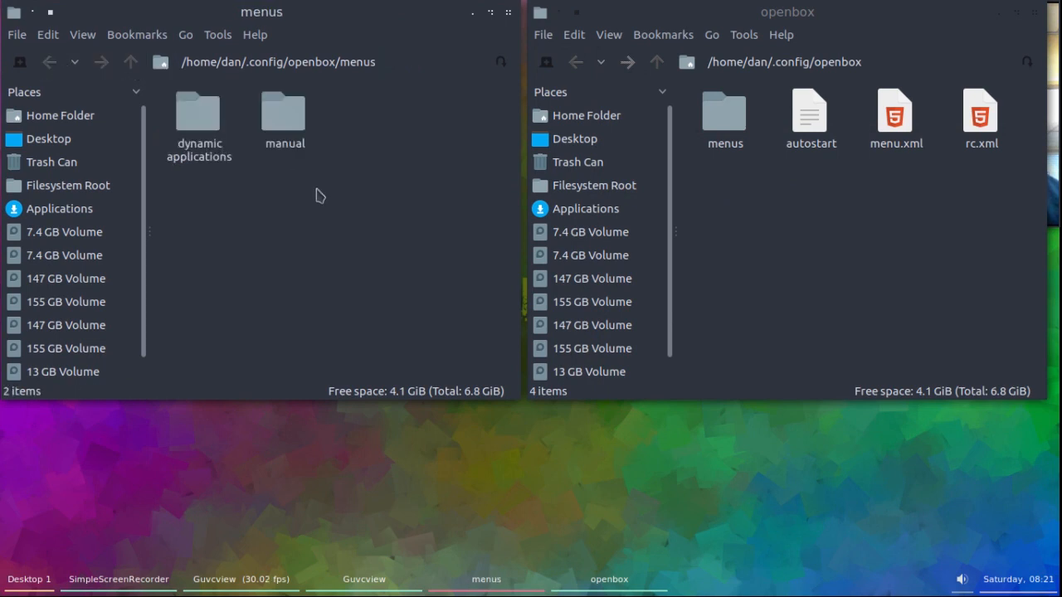
{"action": "double_click", "coordinate": [209, 122]}
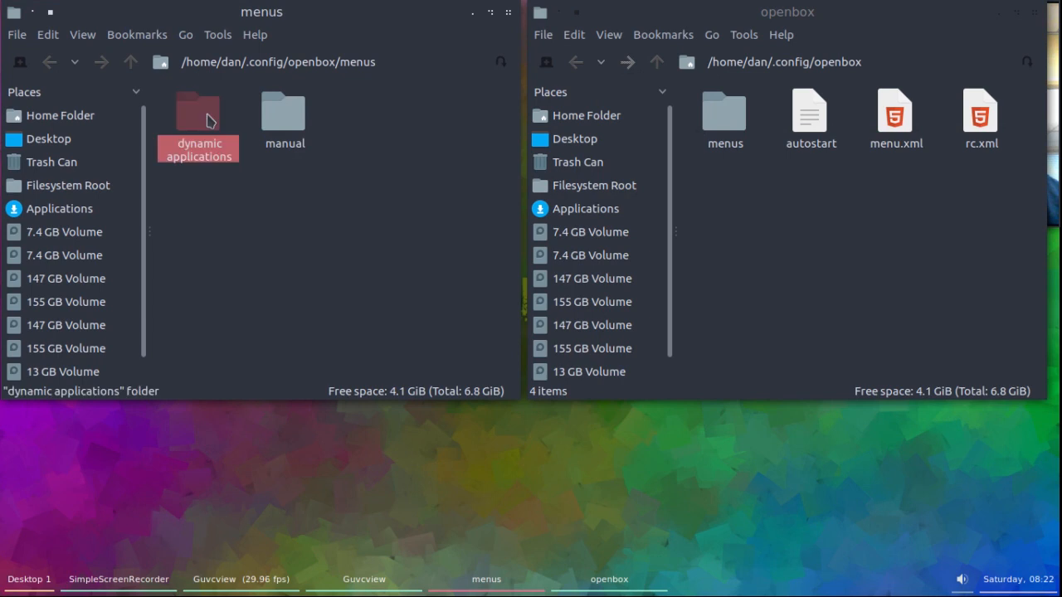
Copy menu.xml from the dynamic applications folder into .config/openbox, overwriting the existing menu.xml
{"action": "right_click", "coordinate": [209, 121]}
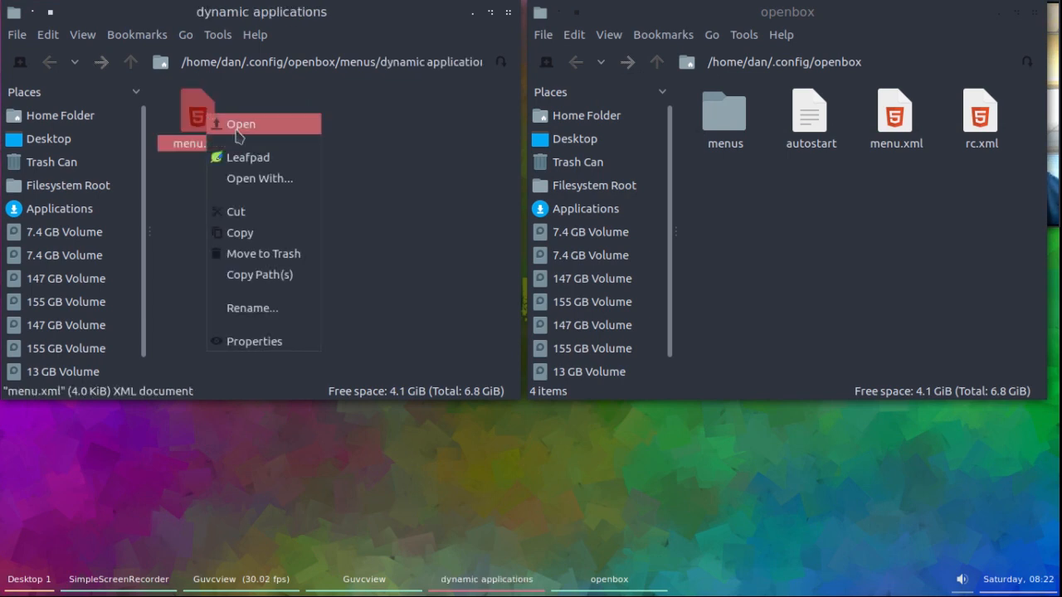
{"action": "left_click", "coordinate": [248, 240]}
{"action": "right_click", "coordinate": [807, 211]}
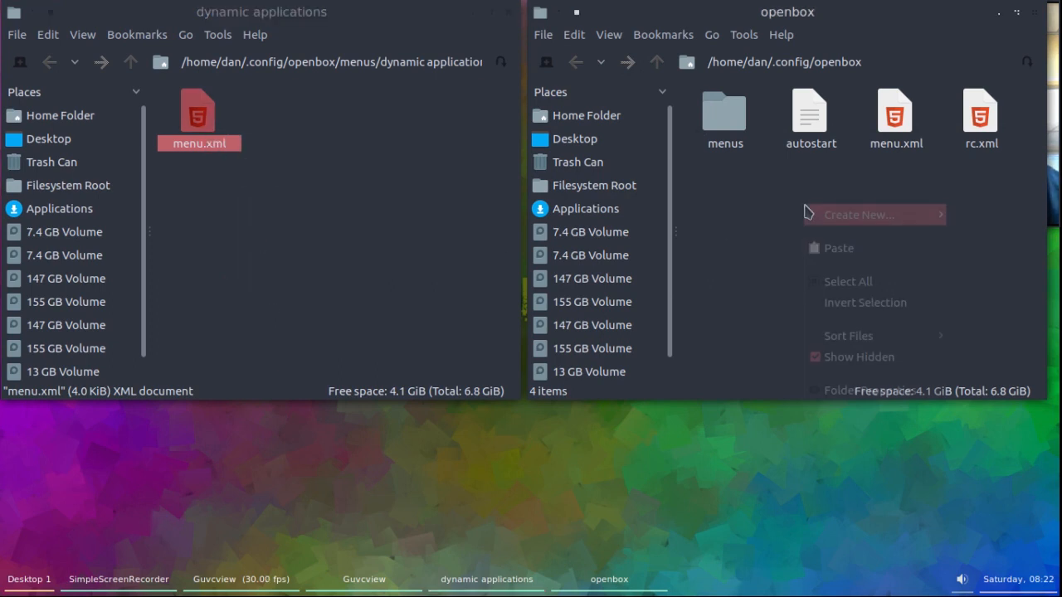
{"action": "left_click", "coordinate": [841, 249]}
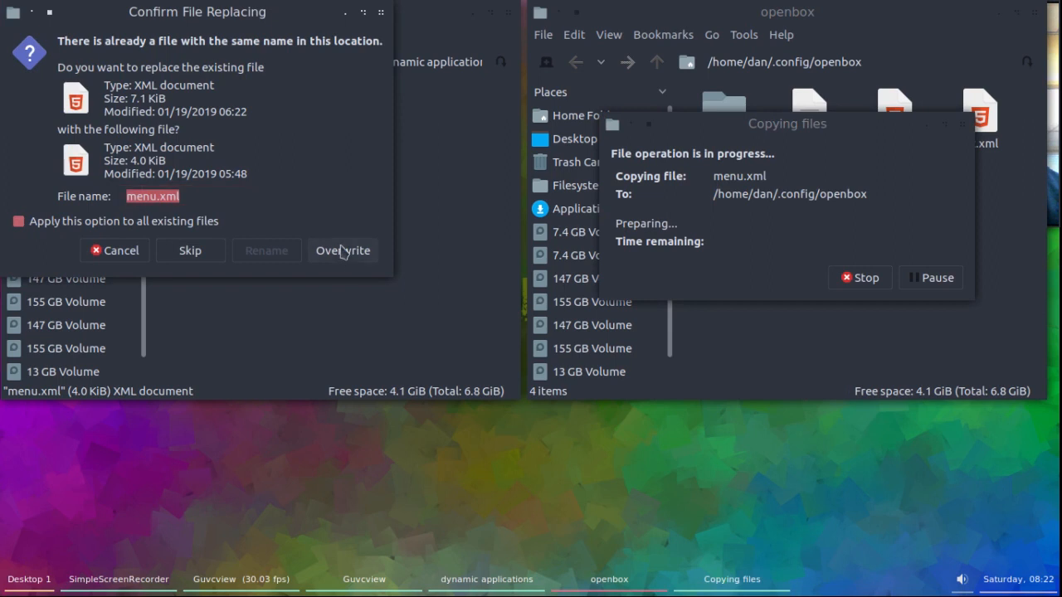
{"action": "left_click", "coordinate": [342, 251]}
Close both file manager windows and reconfigure Openbox to load the dynamic applications menu
{"action": "left_click", "coordinate": [505, 15]}
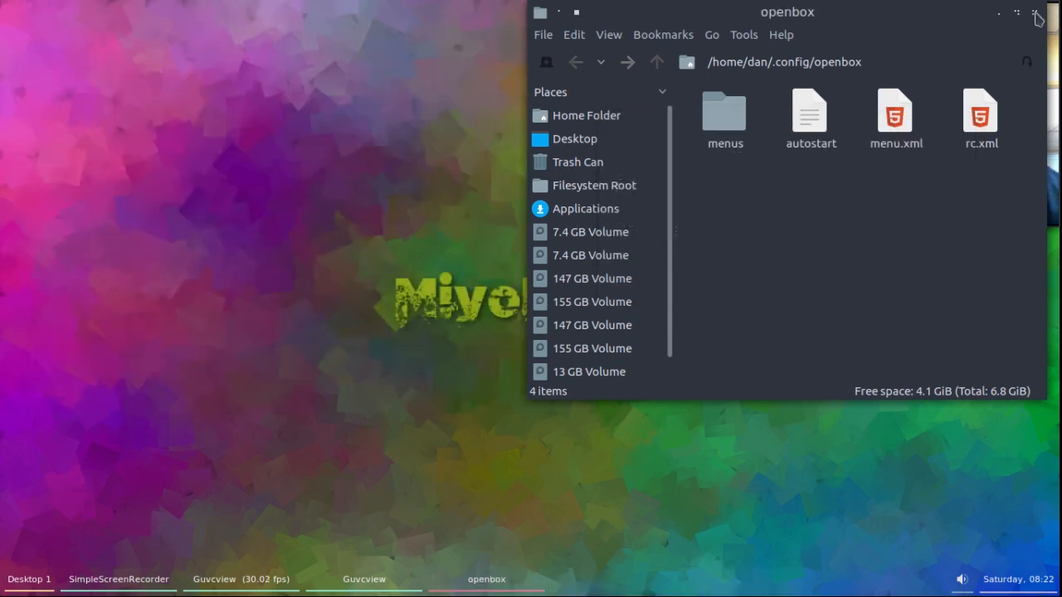
{"action": "left_click", "coordinate": [1035, 13]}
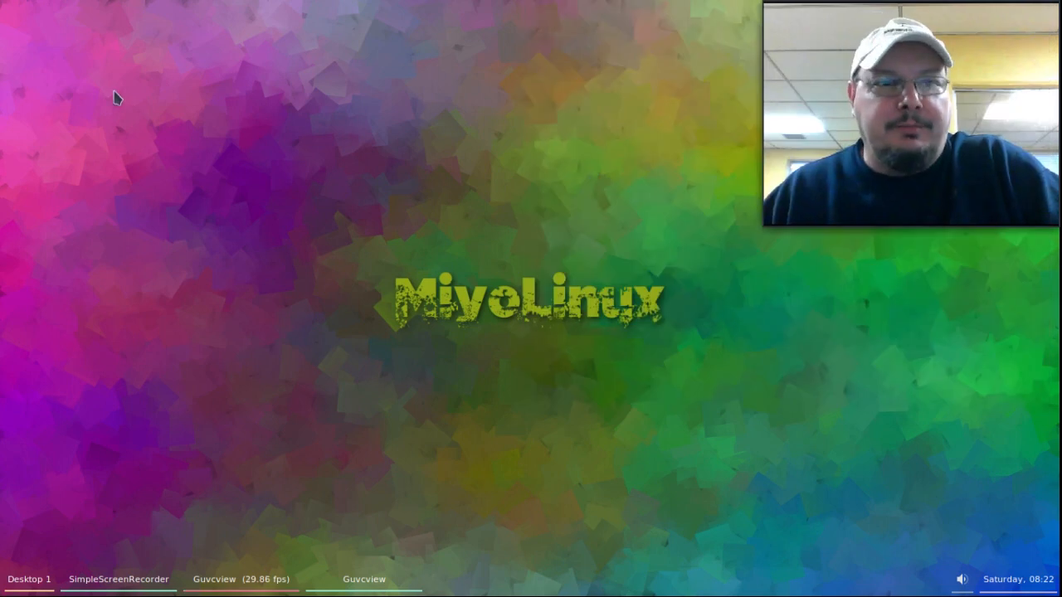
{"action": "right_click", "coordinate": [114, 91]}
{"action": "mouse_move", "coordinate": [180, 379]}
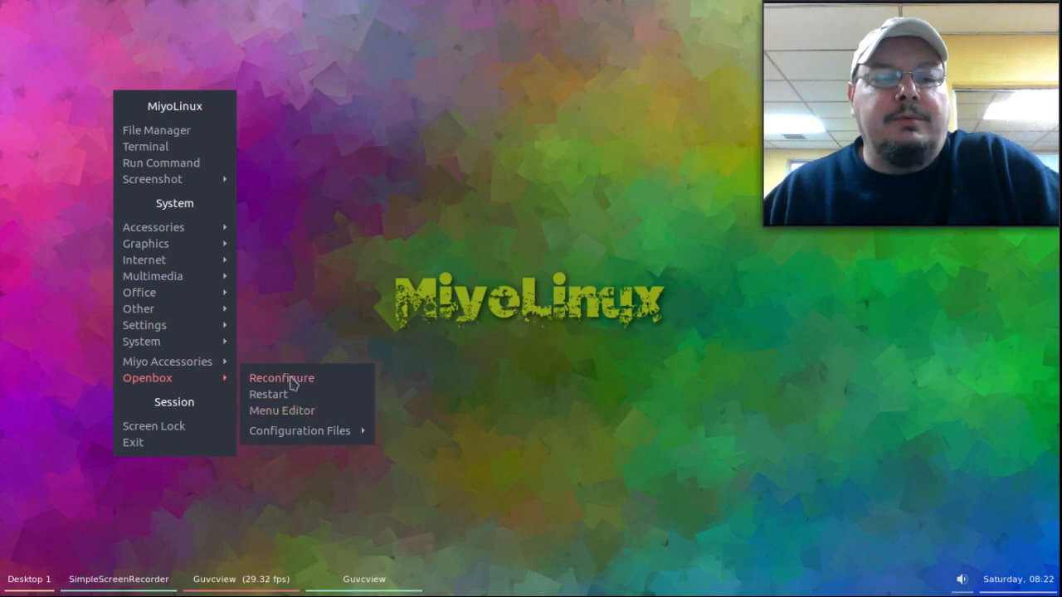
{"action": "left_click", "coordinate": [292, 381]}
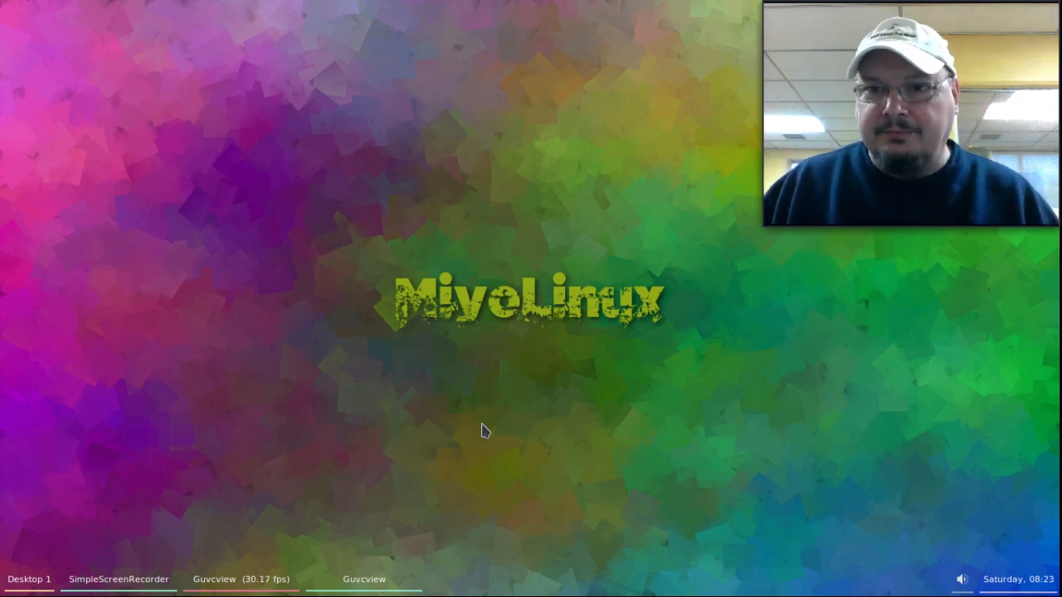
Examine the Applications submenus in the desktop menu
{"action": "right_click", "coordinate": [131, 73]}
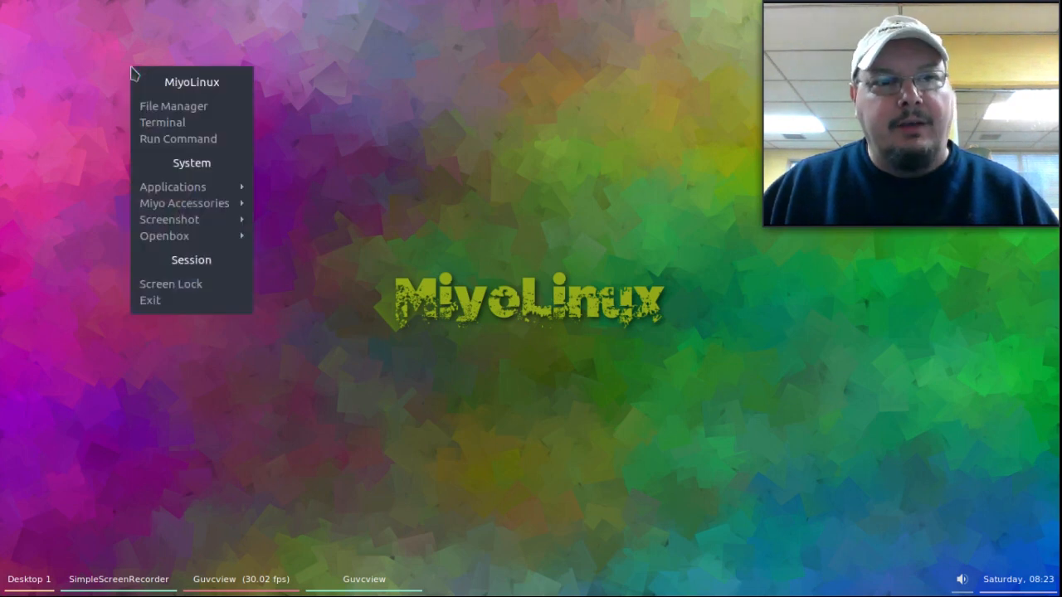
{"action": "mouse_move", "coordinate": [164, 191]}
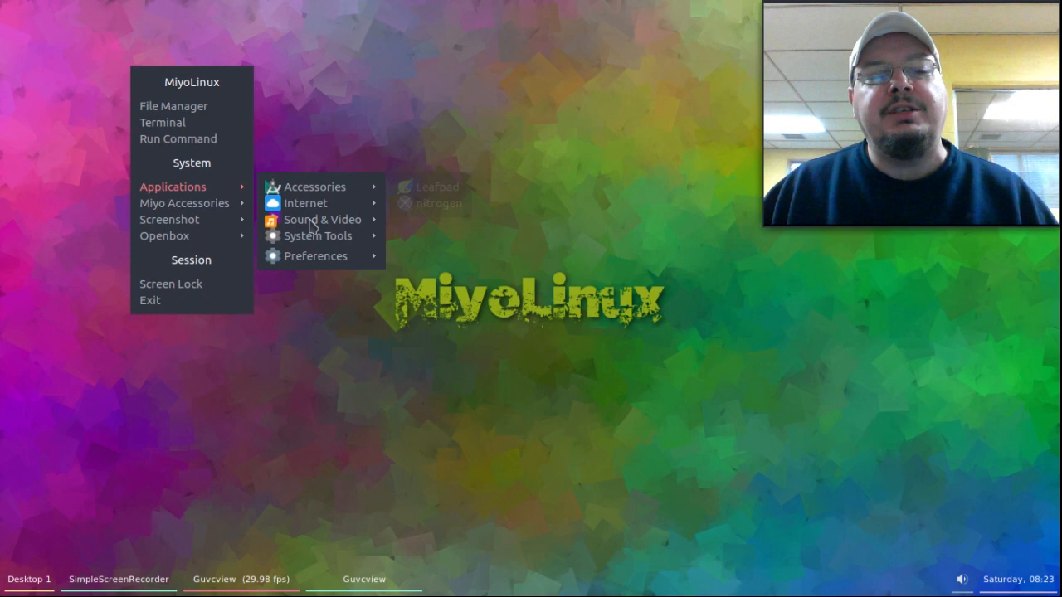
{"action": "mouse_move", "coordinate": [309, 255]}
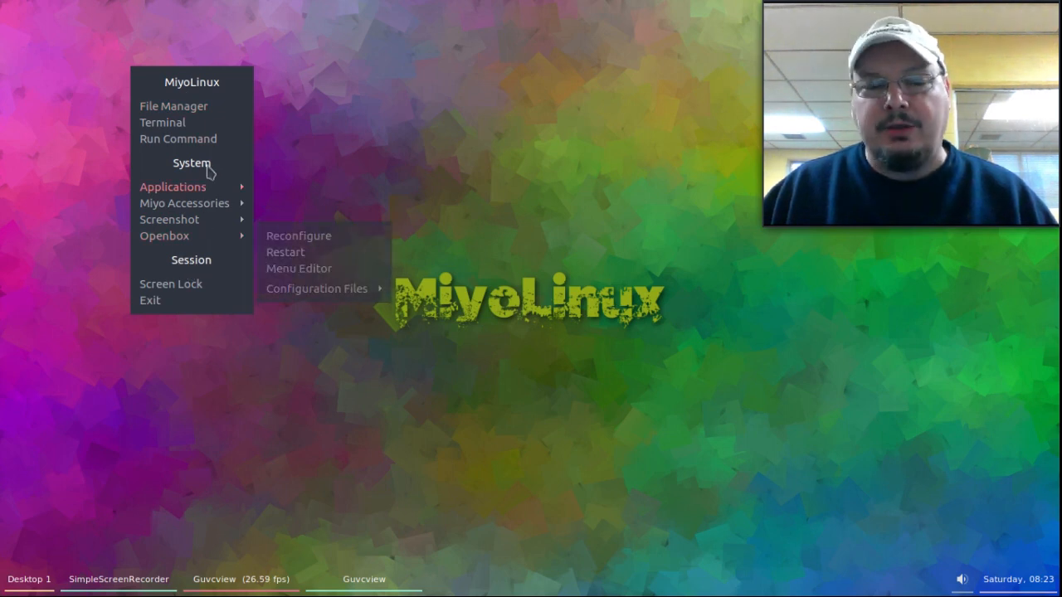
Open Customize Look and Feel from the Preferences applications, preview the Lumiere widget style, and reselect Fantome
{"action": "mouse_move", "coordinate": [198, 191]}
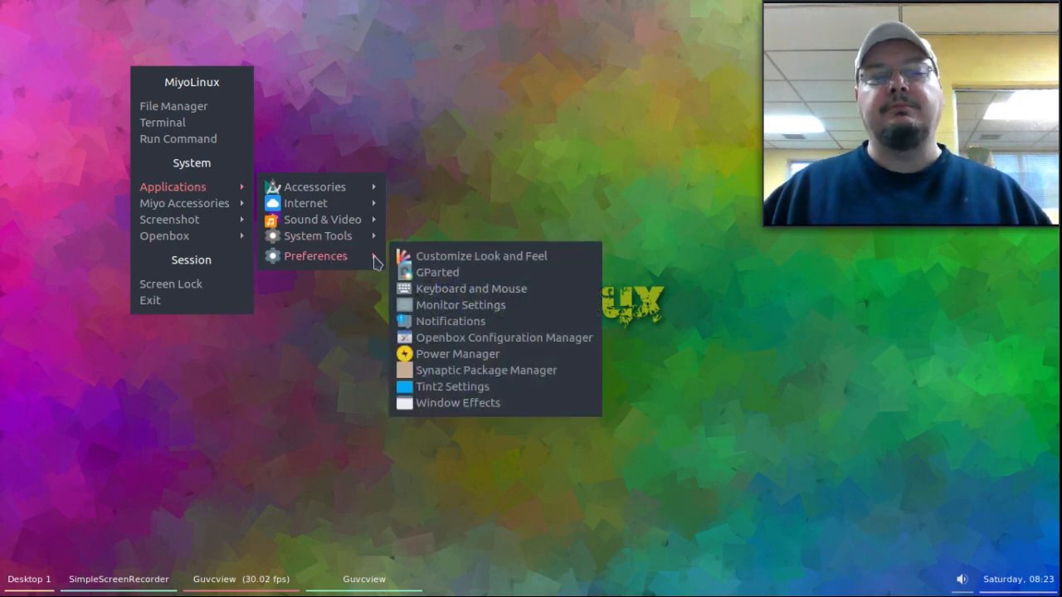
{"action": "left_click", "coordinate": [430, 258]}
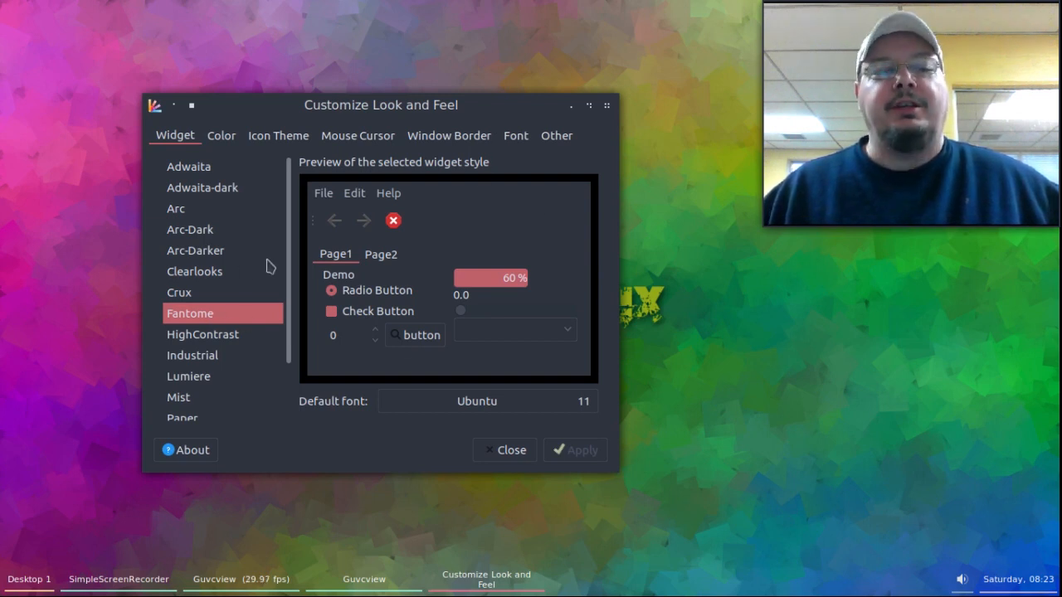
{"action": "scroll", "coordinate": [242, 258], "scroll_direction": "down", "scroll_amount": 2}
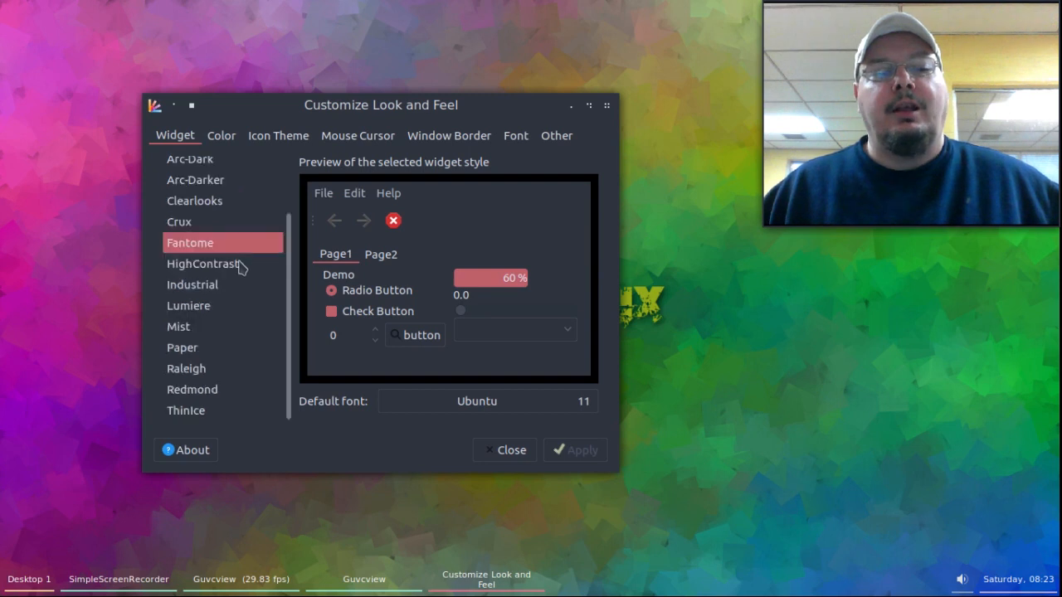
{"action": "left_click", "coordinate": [215, 312]}
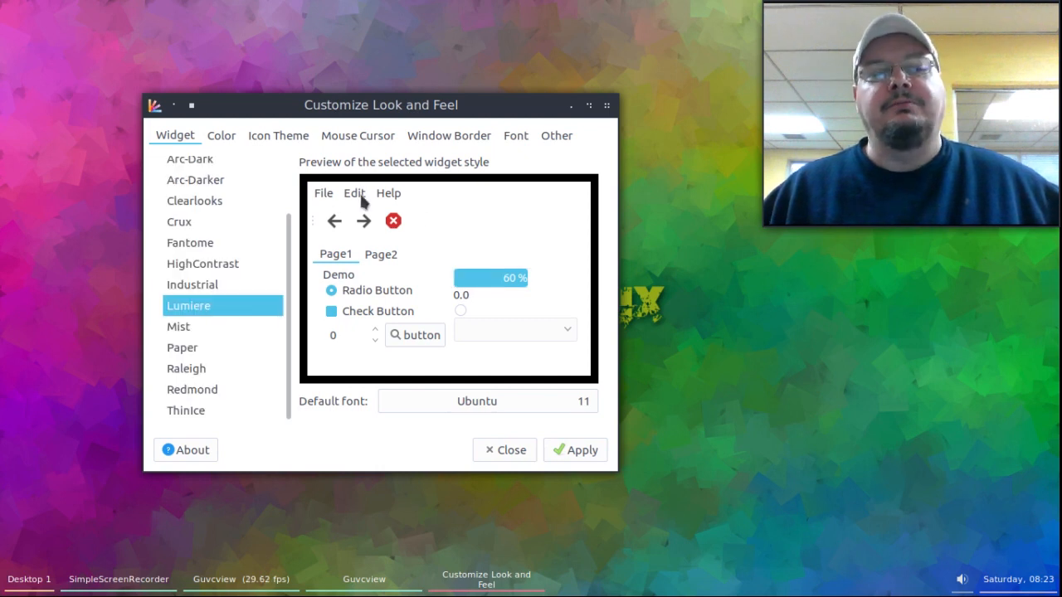
{"action": "left_click", "coordinate": [195, 246]}
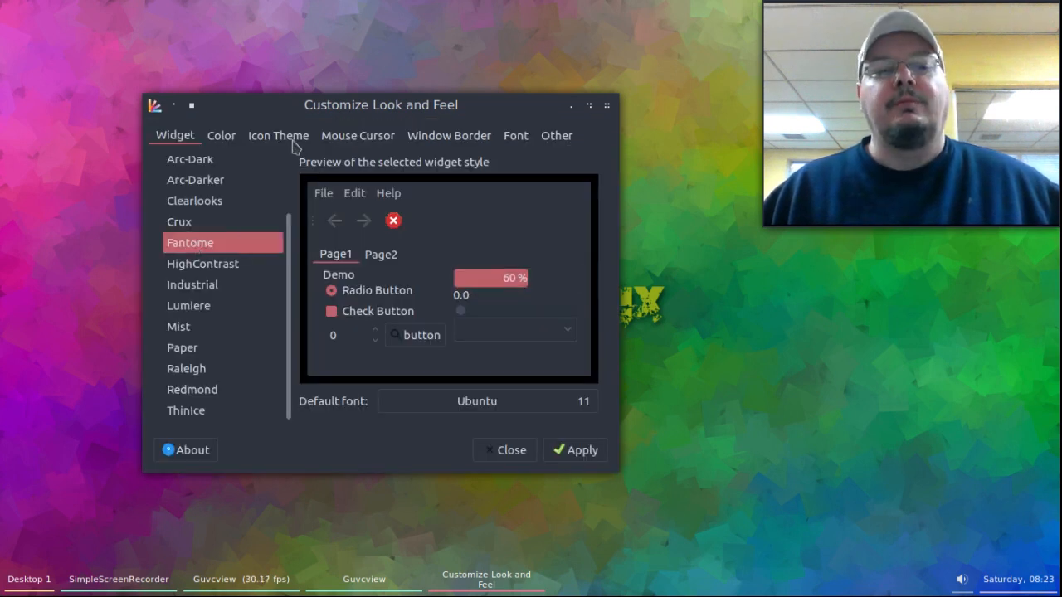
Preview the Vent and Leve-Froly window border themes
{"action": "left_click", "coordinate": [442, 140]}
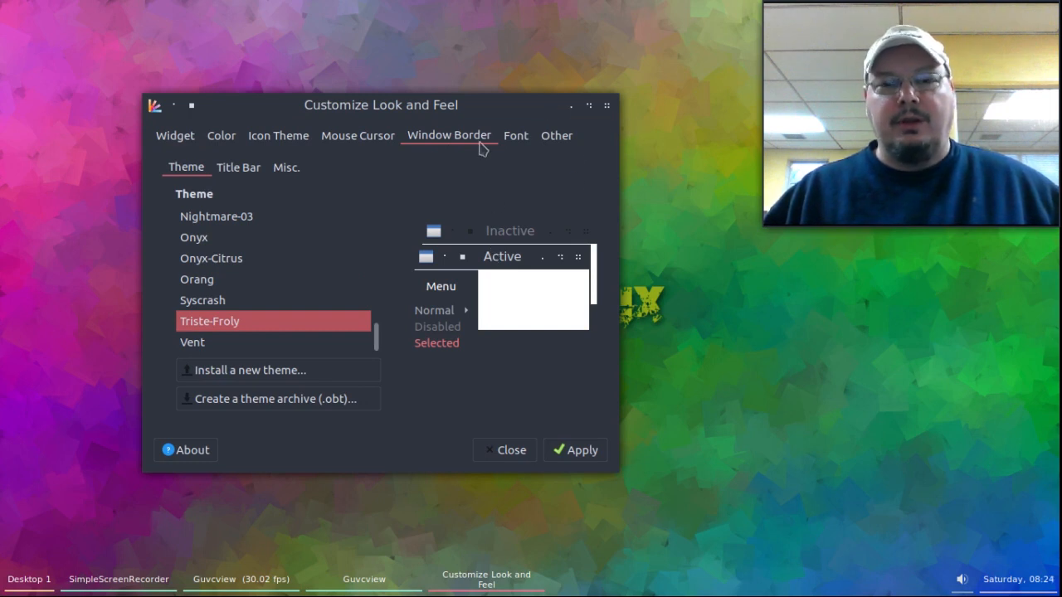
{"action": "left_click", "coordinate": [220, 351]}
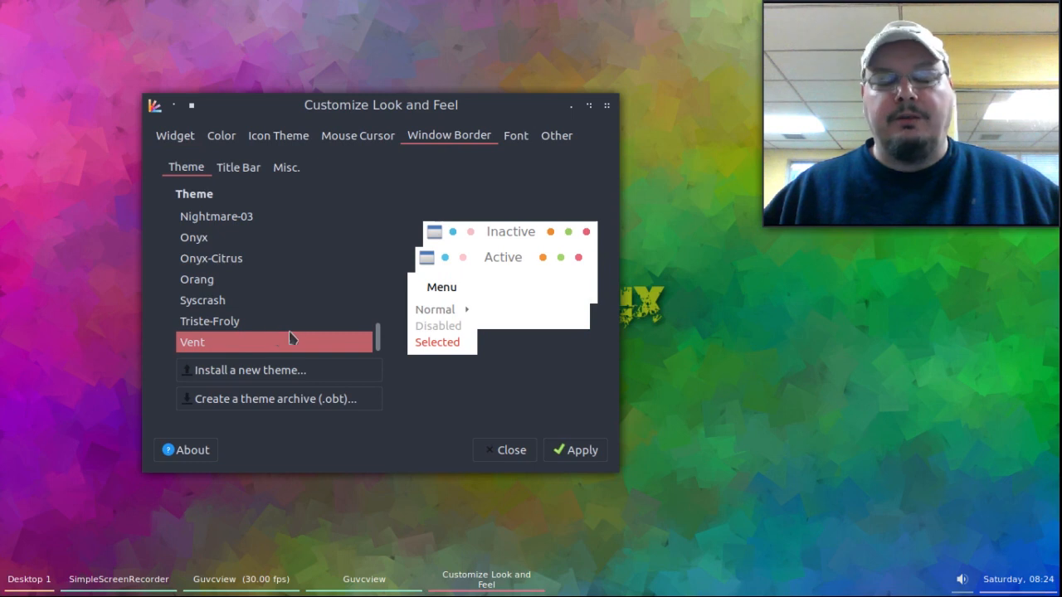
{"action": "scroll", "coordinate": [270, 319], "scroll_direction": "up", "scroll_amount": 3}
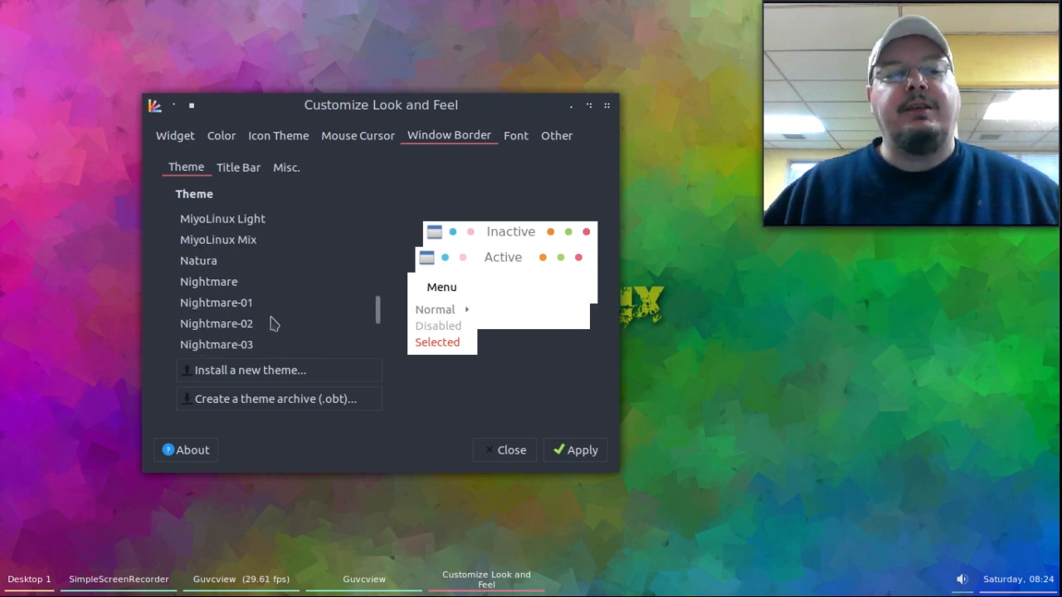
{"action": "scroll", "coordinate": [274, 324], "scroll_direction": "up", "scroll_amount": 5}
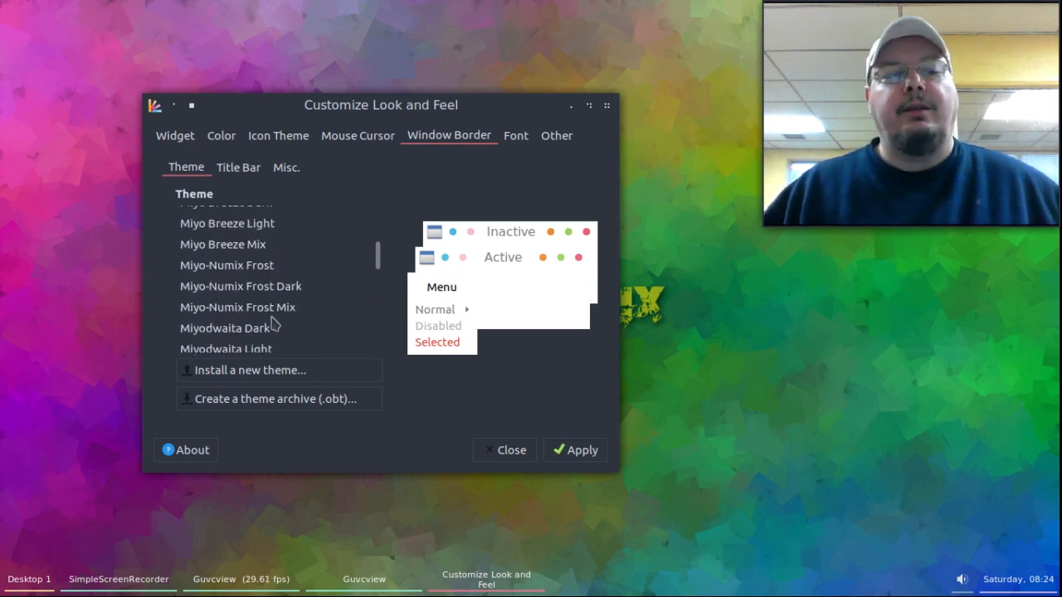
{"action": "scroll", "coordinate": [274, 323], "scroll_direction": "up", "scroll_amount": 2}
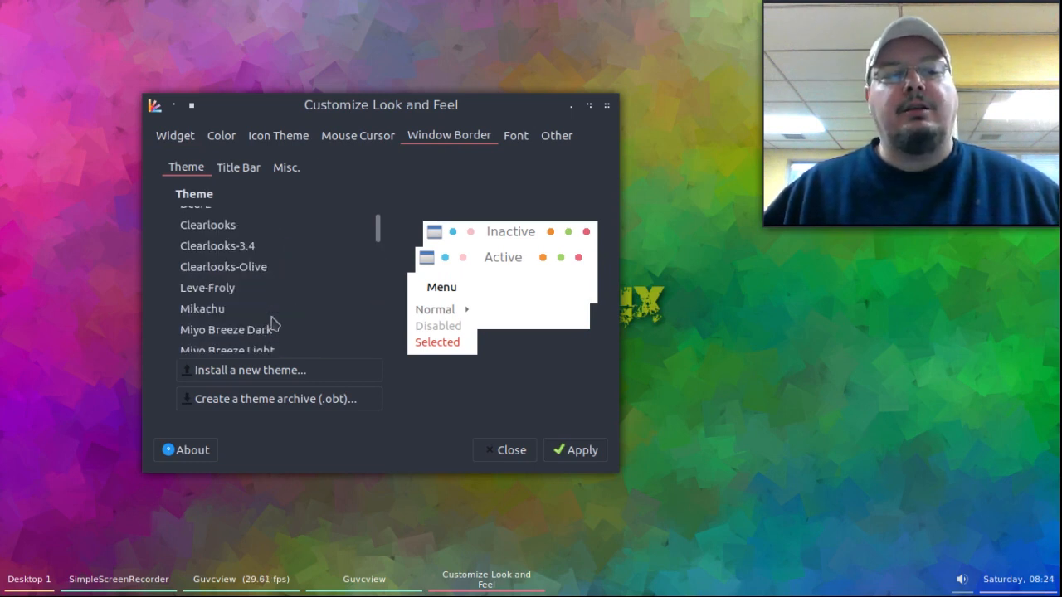
{"action": "left_click", "coordinate": [208, 297]}
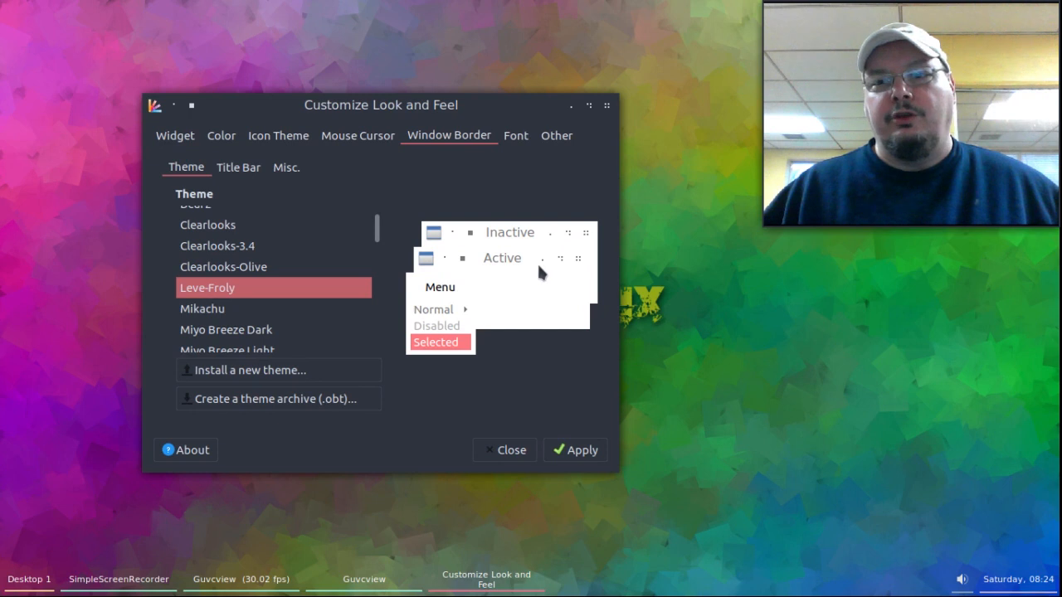
Switch the window border theme back to Triste-Froly and close the Customize Look and Feel window
{"action": "scroll", "coordinate": [254, 267], "scroll_direction": "down", "scroll_amount": 1}
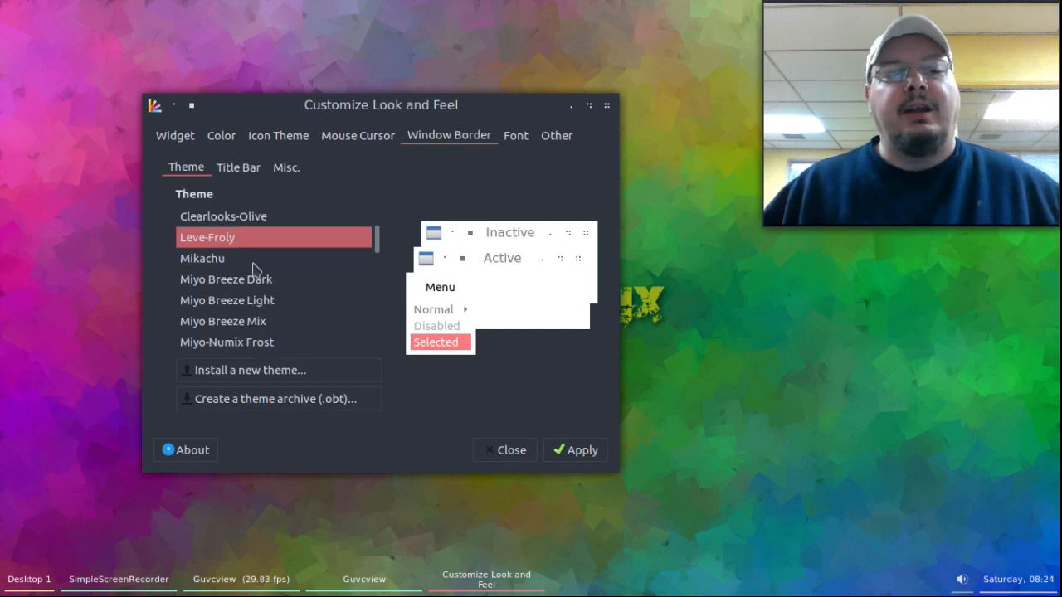
{"action": "scroll", "coordinate": [324, 245], "scroll_direction": "down", "scroll_amount": 4}
{"action": "scroll", "coordinate": [299, 278], "scroll_direction": "down", "scroll_amount": 5}
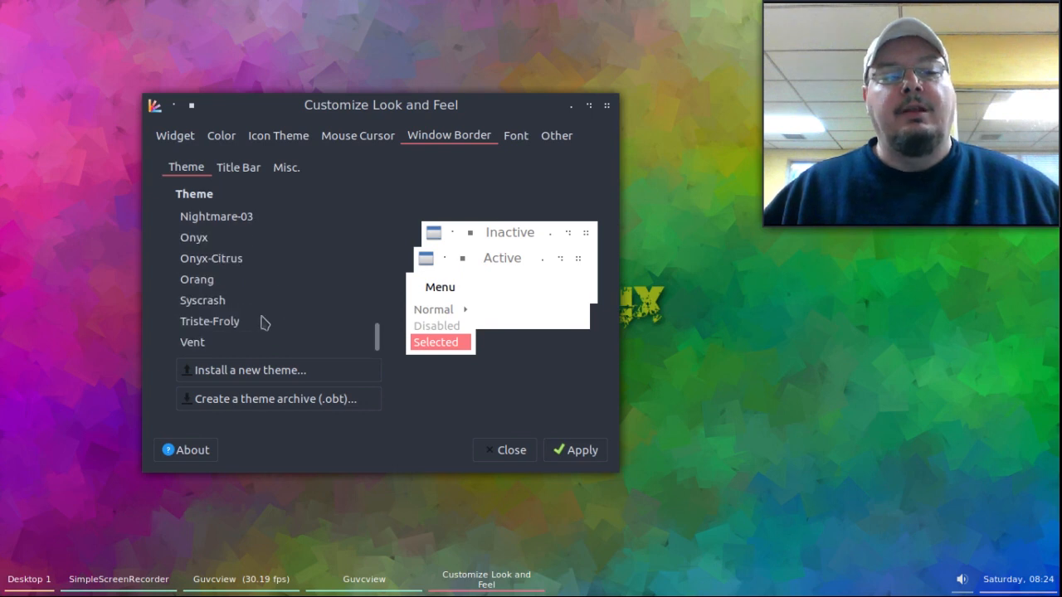
{"action": "left_click", "coordinate": [235, 325]}
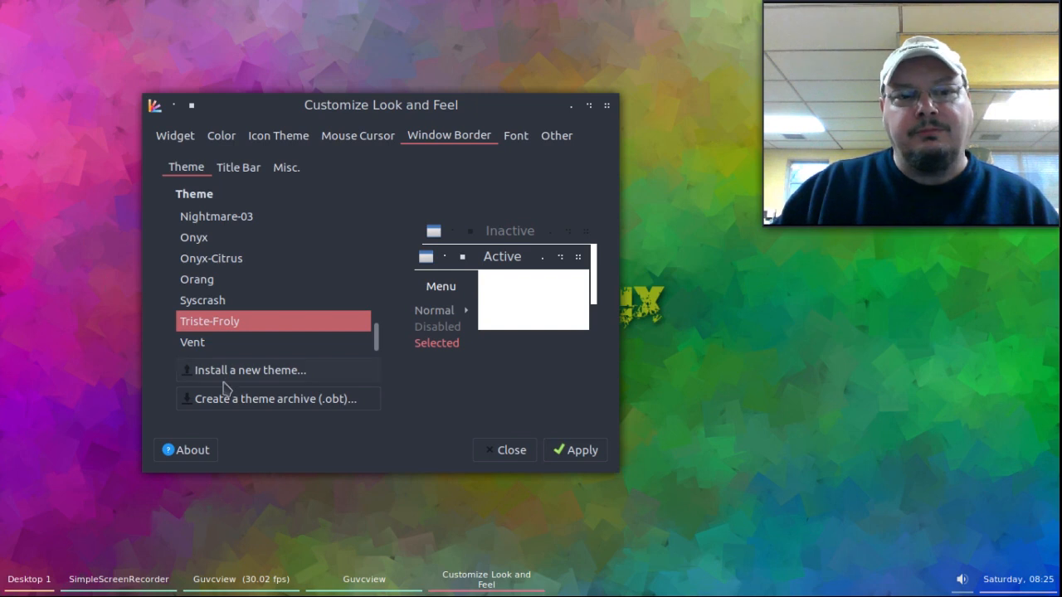
{"action": "left_click", "coordinate": [608, 110]}
Open a file manager window, view the contents of the Documents folder, and close the window
{"action": "right_click", "coordinate": [205, 62]}
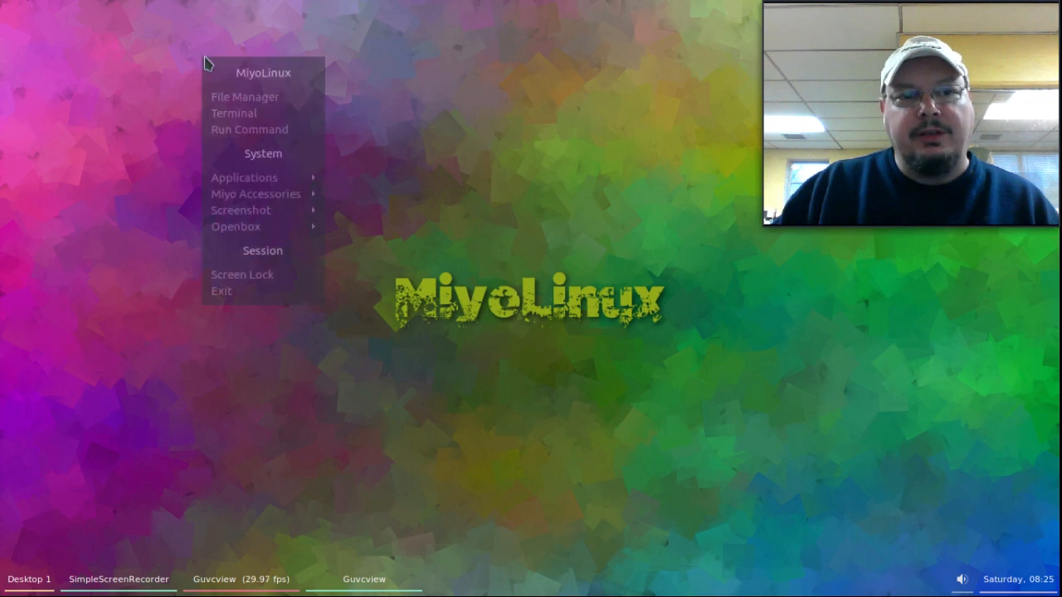
{"action": "left_click", "coordinate": [241, 98]}
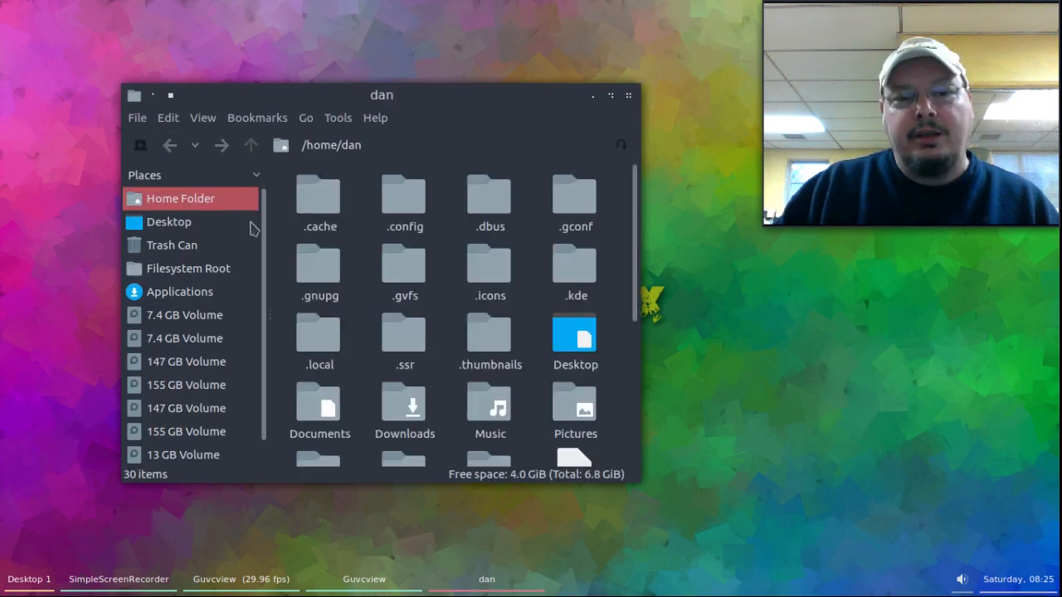
{"action": "scroll", "coordinate": [423, 248], "scroll_direction": "down", "scroll_amount": 2}
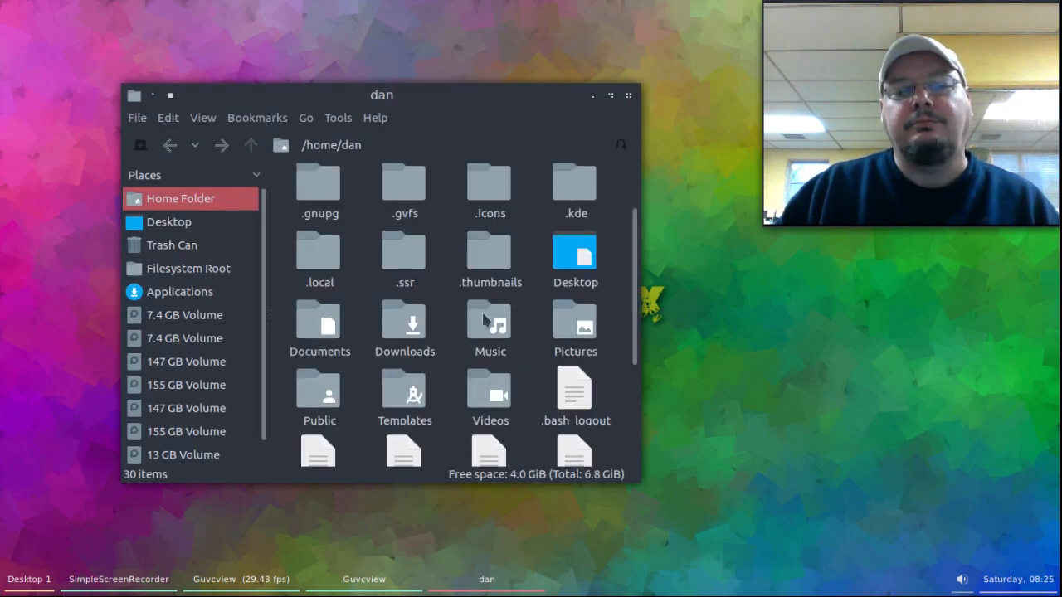
{"action": "double_click", "coordinate": [336, 329]}
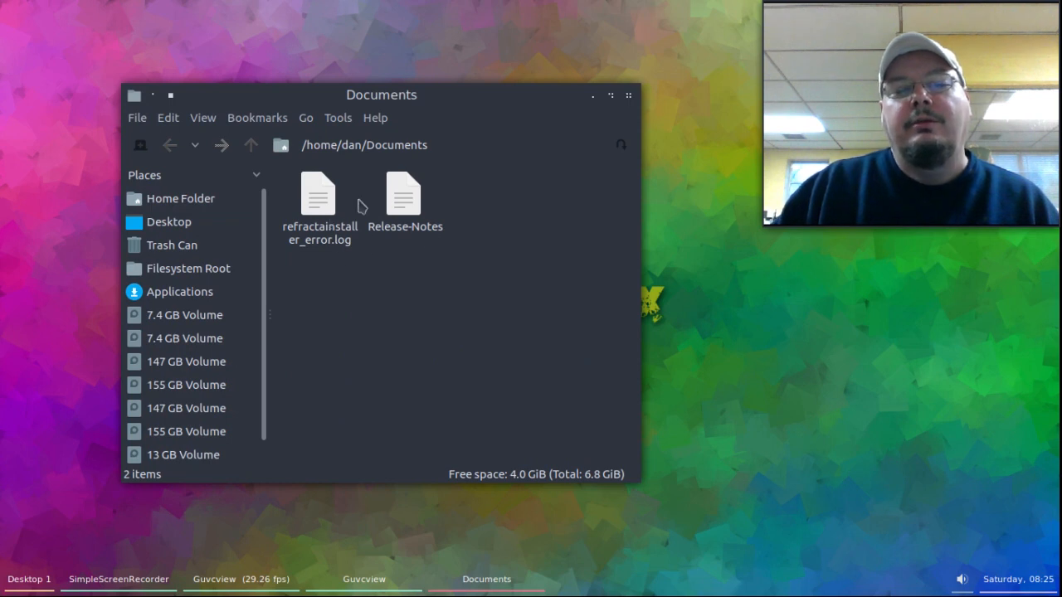
{"action": "left_click", "coordinate": [629, 97]}
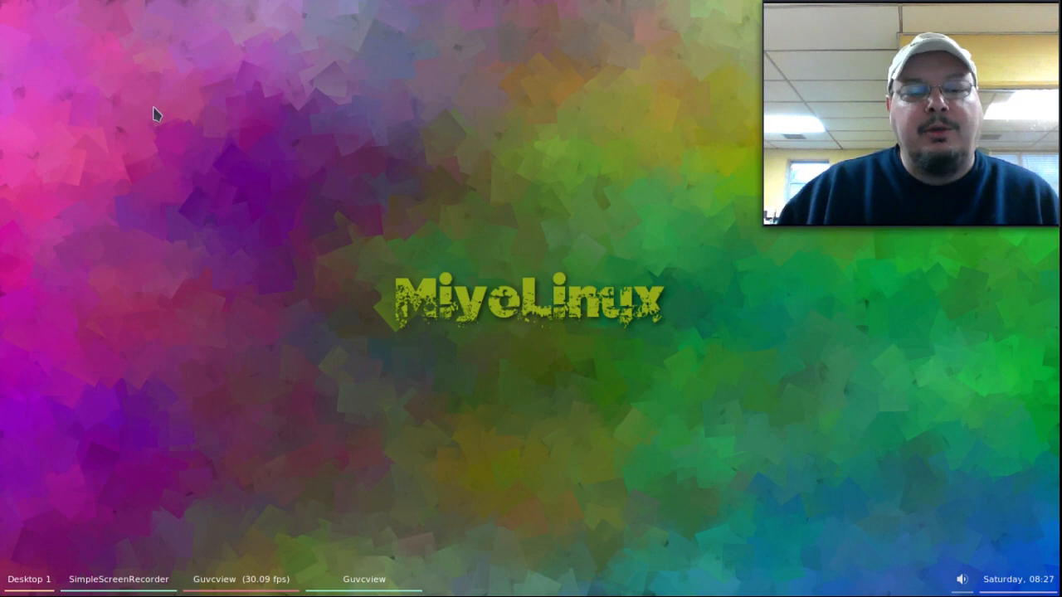
Open the Release-Notes file from the home folder's Documents folder
{"action": "right_click", "coordinate": [133, 87]}
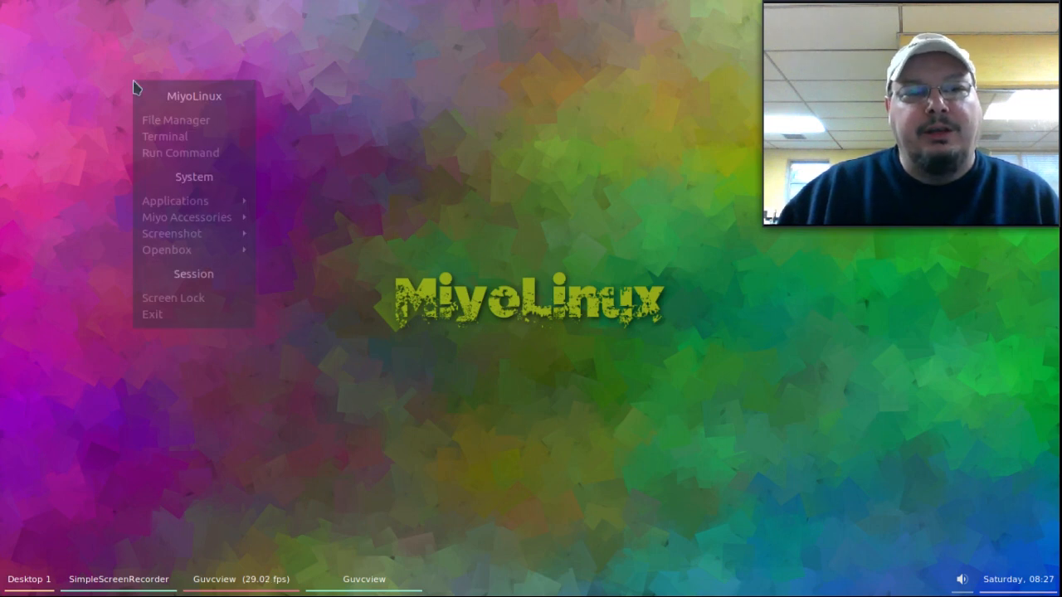
{"action": "left_click", "coordinate": [192, 126]}
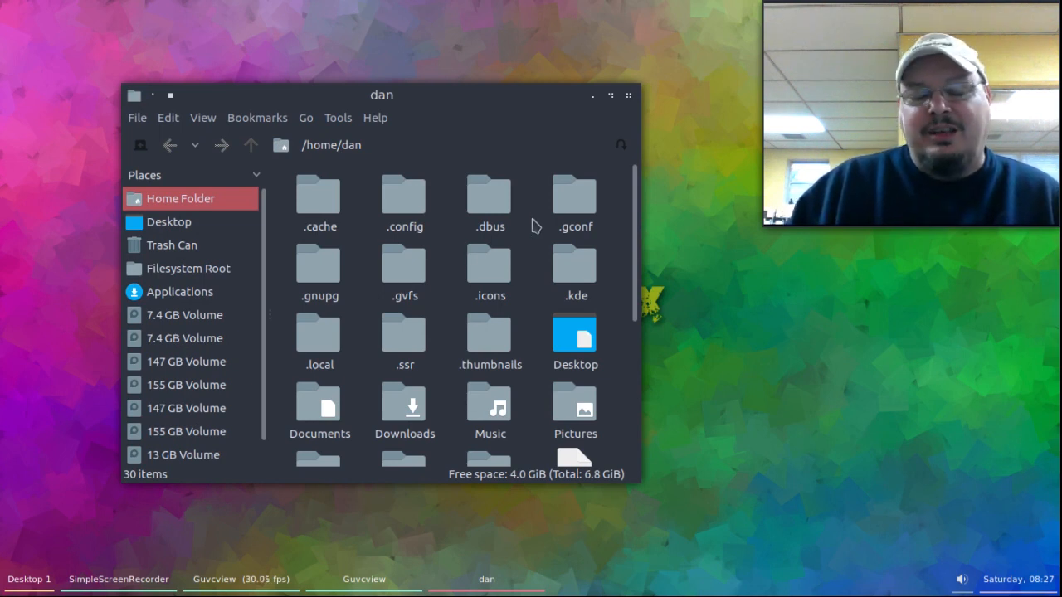
{"action": "scroll", "coordinate": [532, 275], "scroll_direction": "down", "scroll_amount": 1}
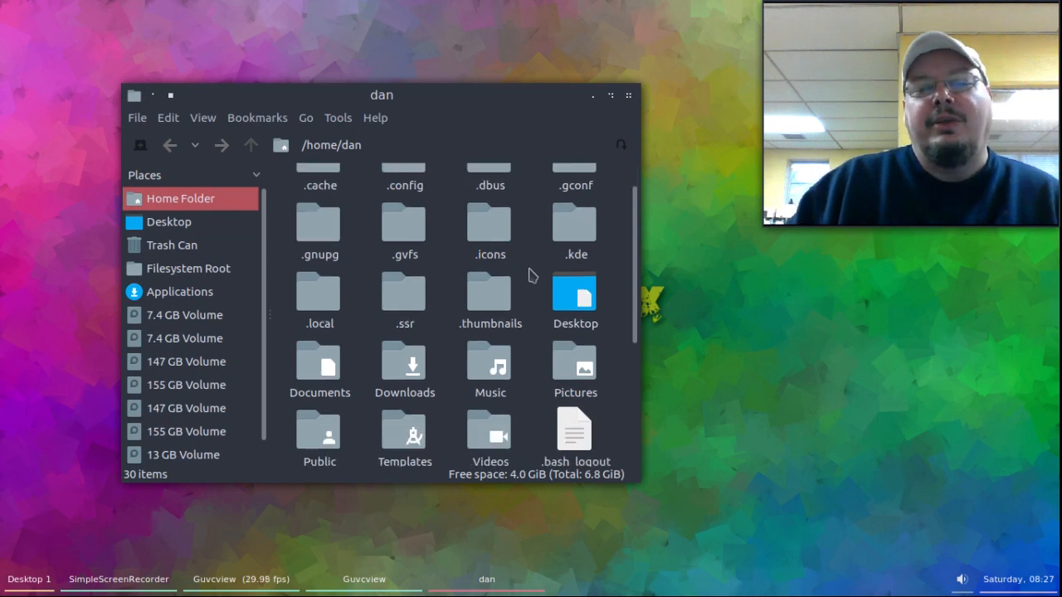
{"action": "scroll", "coordinate": [532, 275], "scroll_direction": "down", "scroll_amount": 1}
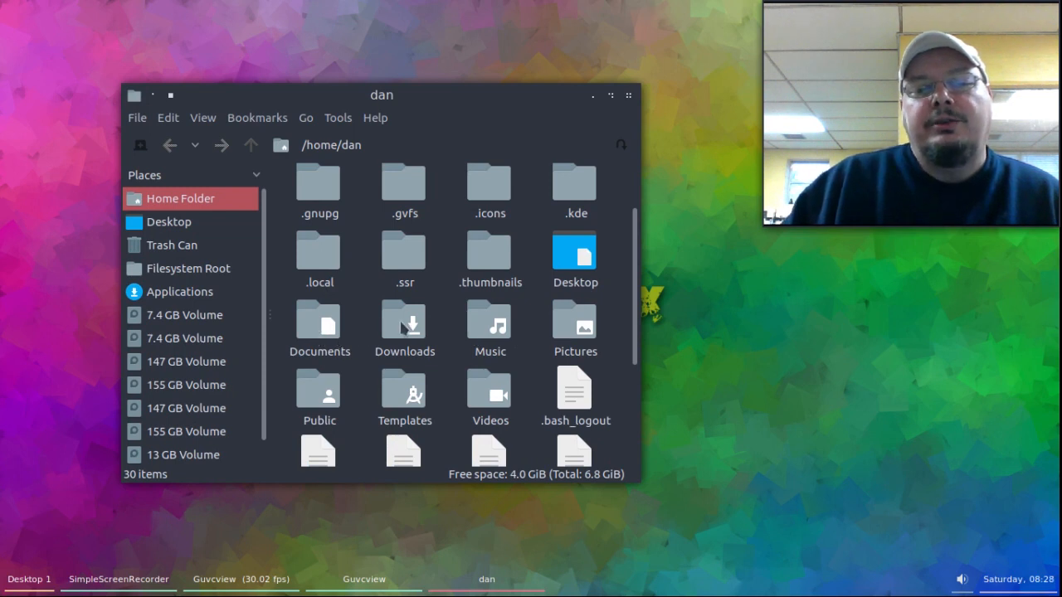
{"action": "double_click", "coordinate": [324, 327]}
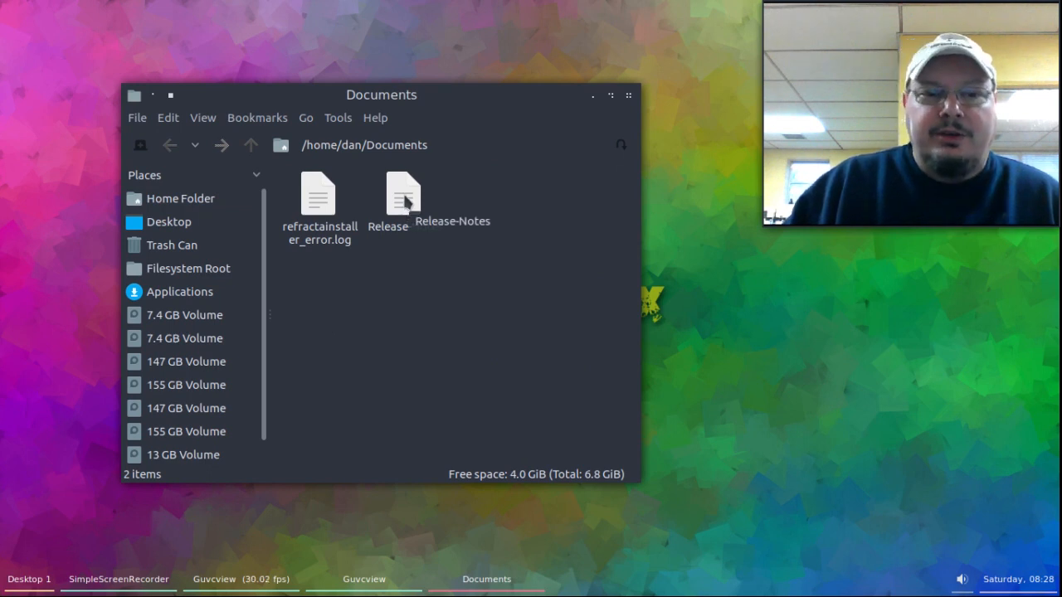
{"action": "double_click", "coordinate": [406, 202]}
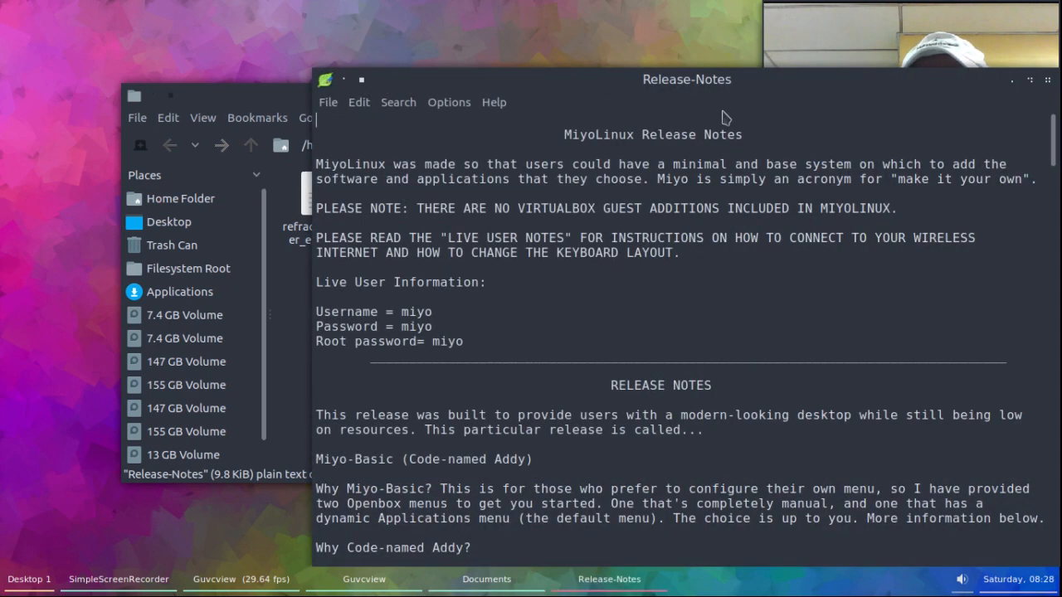
Reposition the Release-Notes window and select the theme author's GitHub page address in the notes
{"action": "left_click_drag", "start_coordinate": [614, 85], "coordinate": [317, 32]}
{"action": "scroll", "coordinate": [331, 216], "scroll_direction": "down", "scroll_amount": 7}
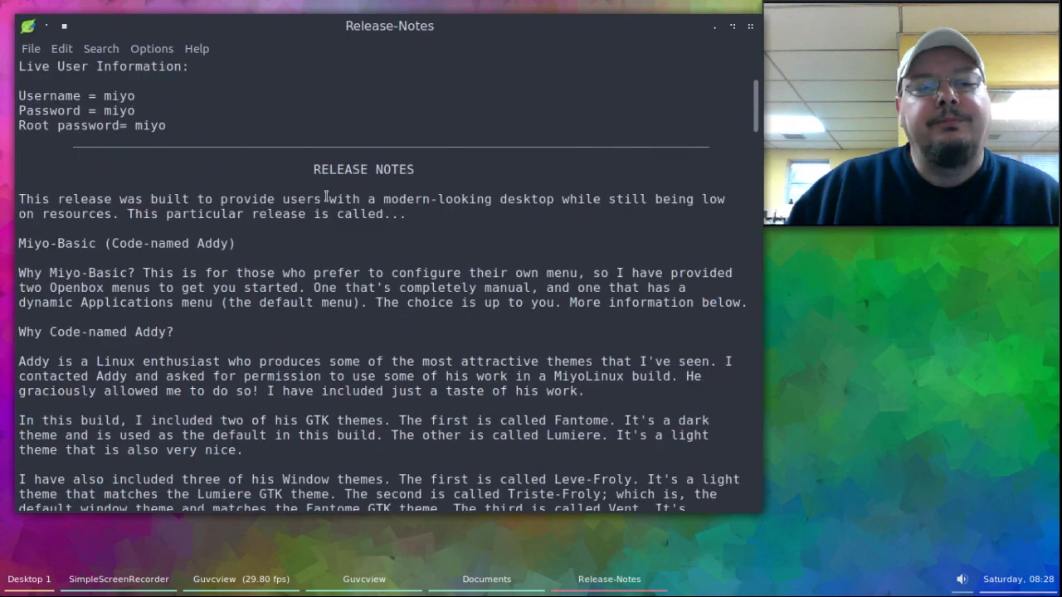
{"action": "scroll", "coordinate": [330, 215], "scroll_direction": "down", "scroll_amount": 5}
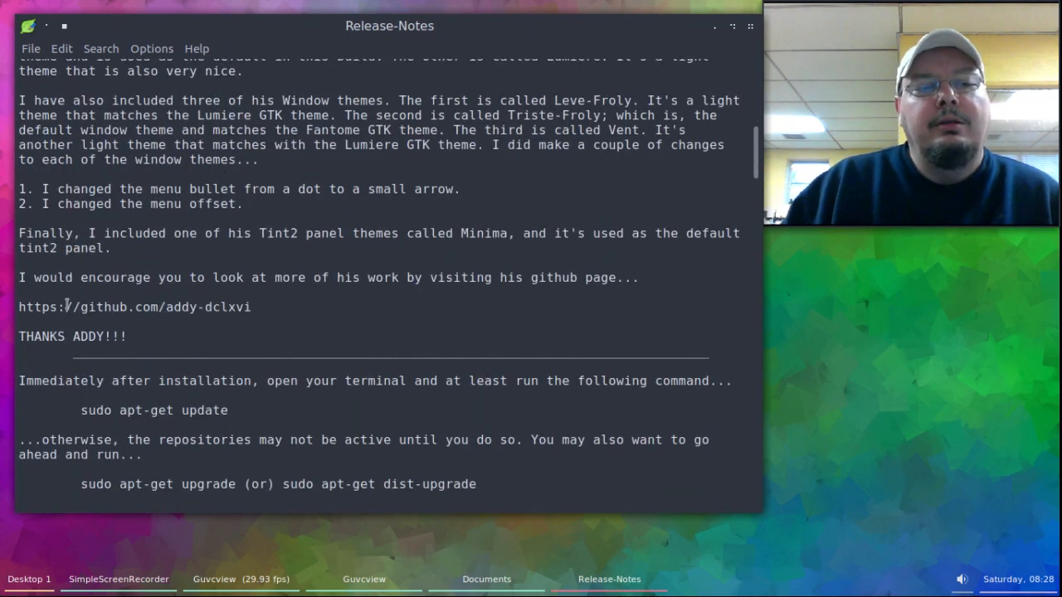
{"action": "left_click_drag", "start_coordinate": [258, 308], "coordinate": [12, 304]}
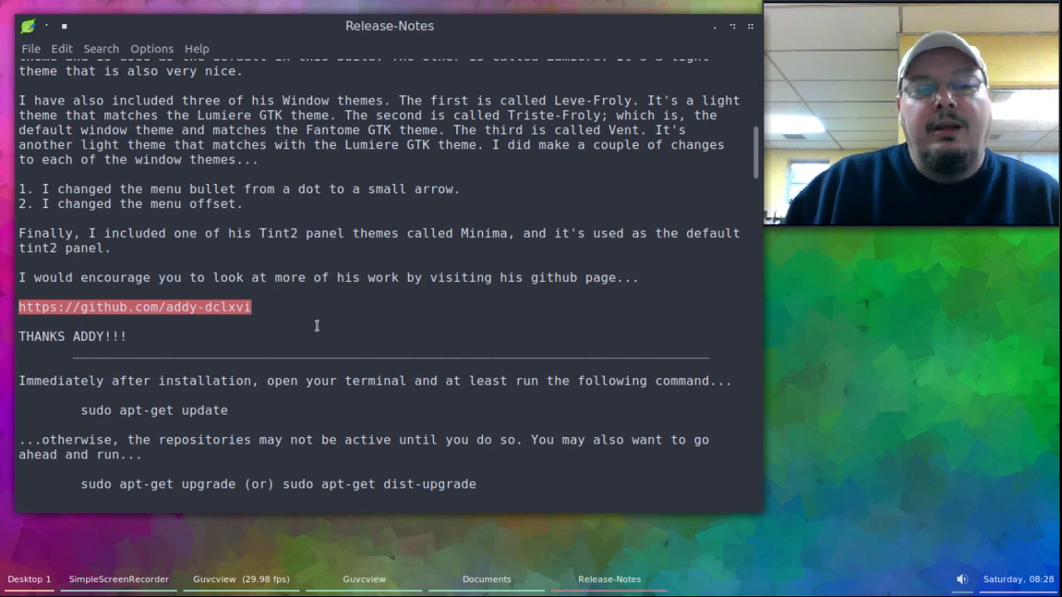